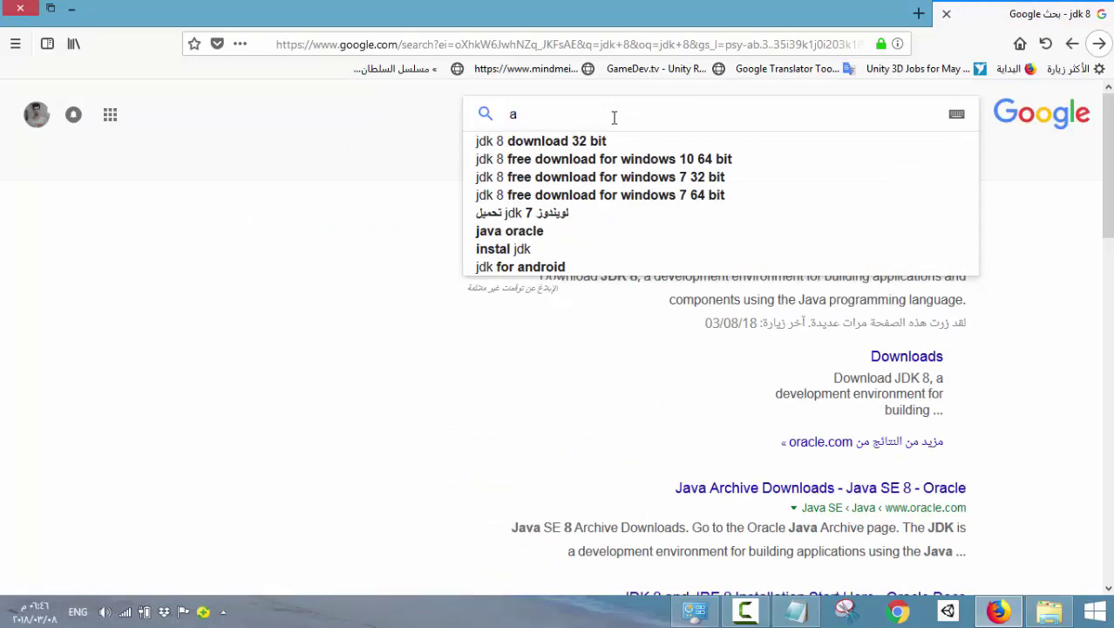
Search Google for "android sdk" and open the Download Android Studio and SDK tools result
type("id sdk")
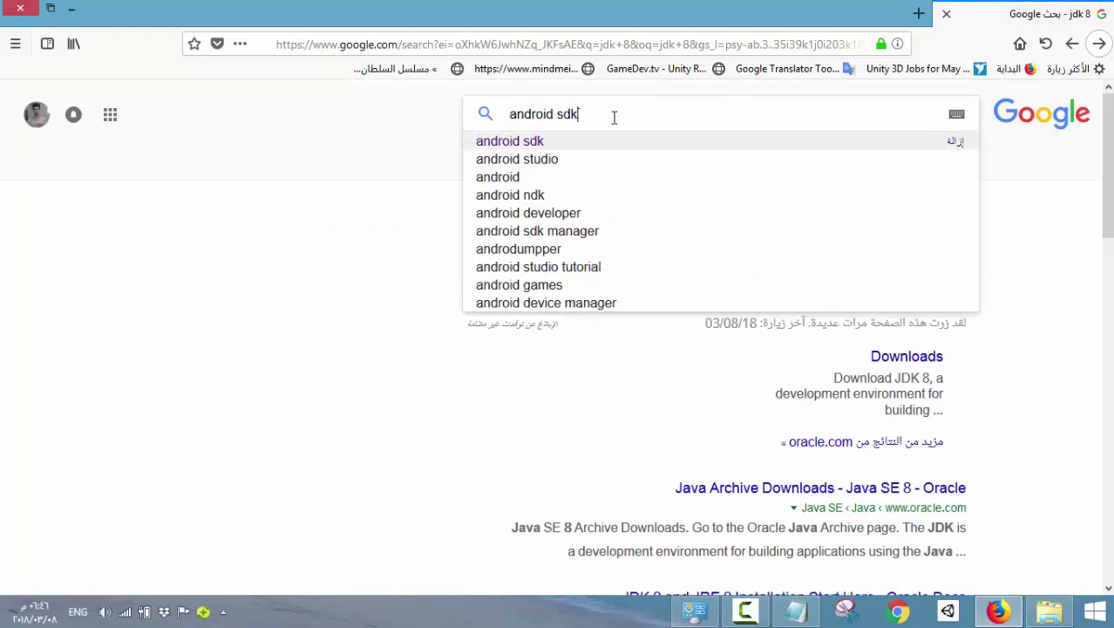
key("Return")
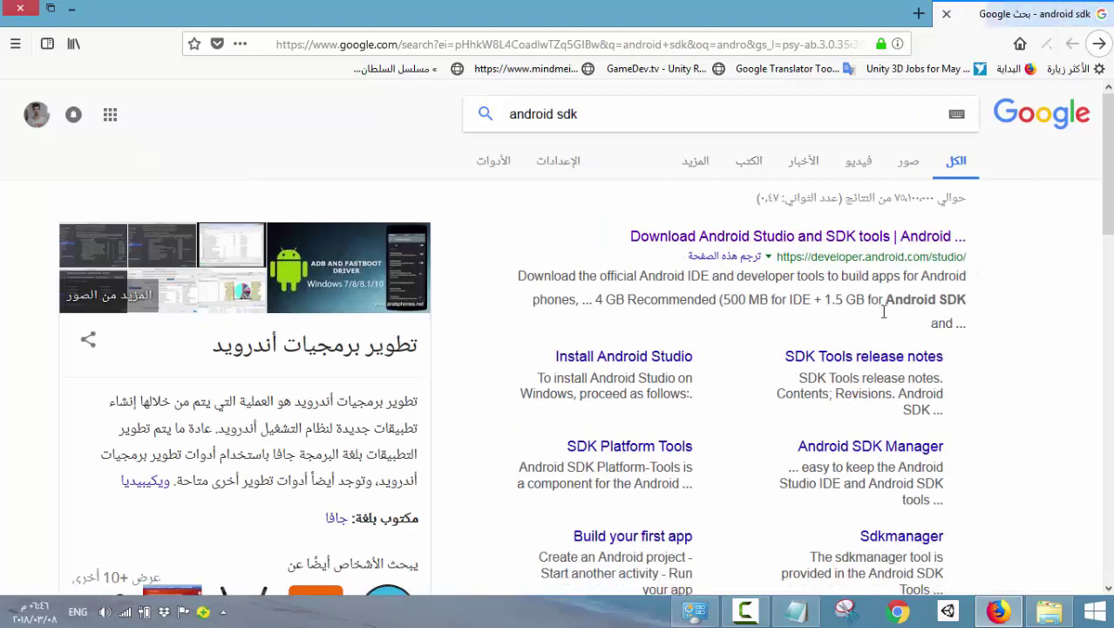
left_click(757, 238)
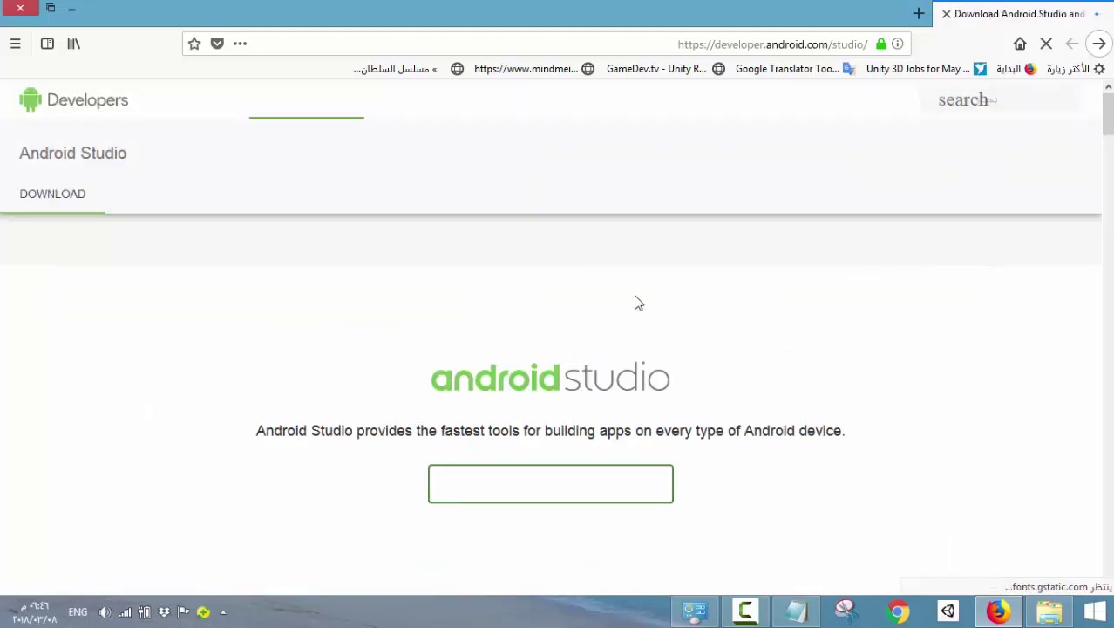
Request the Android Studio for Windows download by agreeing to the terms and conditions, and cancel saving the installer file
scroll(633, 324, "down", 3)
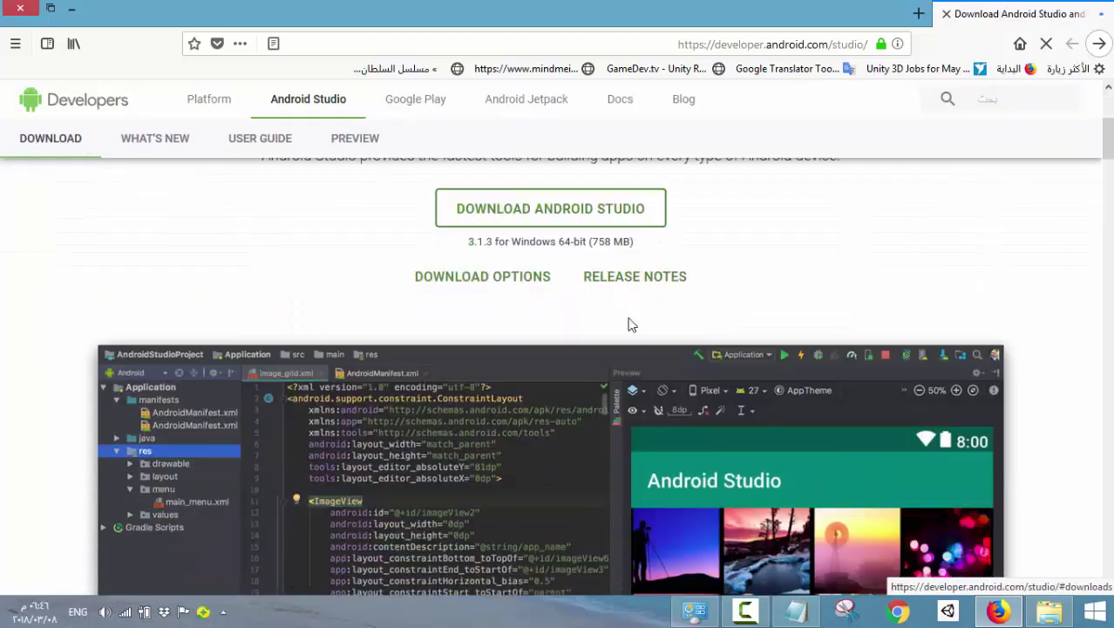
scroll(645, 288, "down", 1)
scroll(514, 248, "up", 2)
left_click(523, 298)
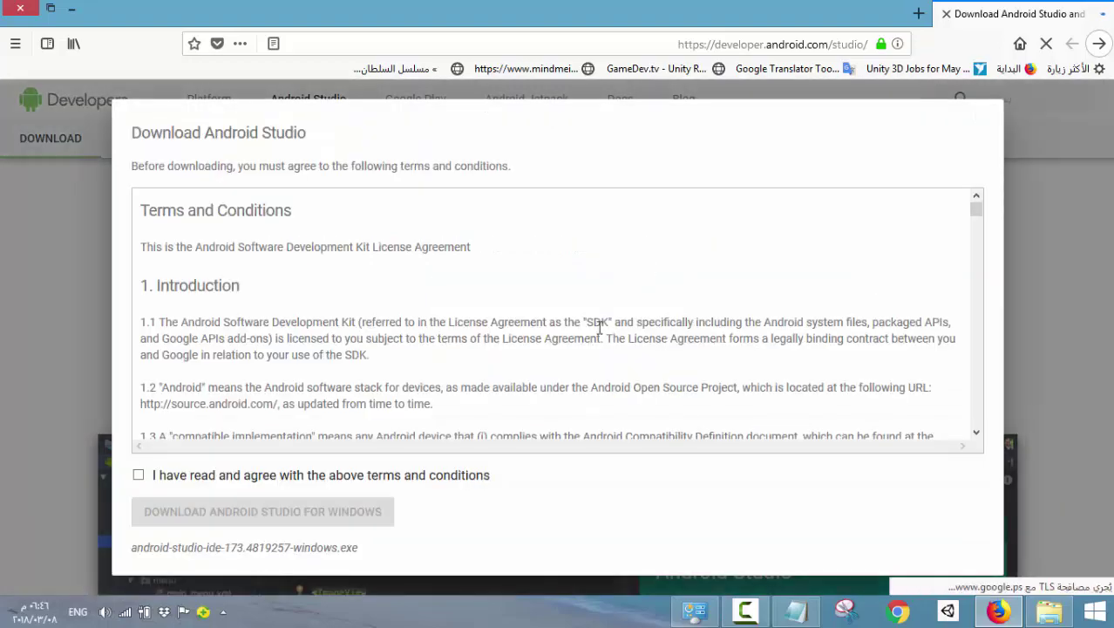
scroll(478, 259, "down", 5)
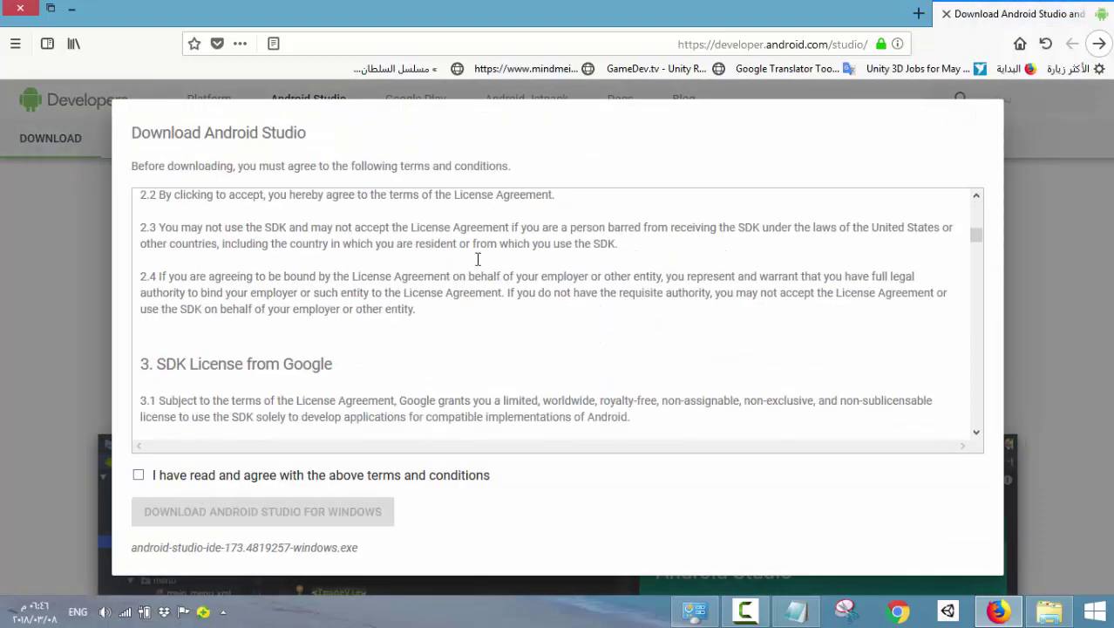
scroll(478, 259, "down", 20)
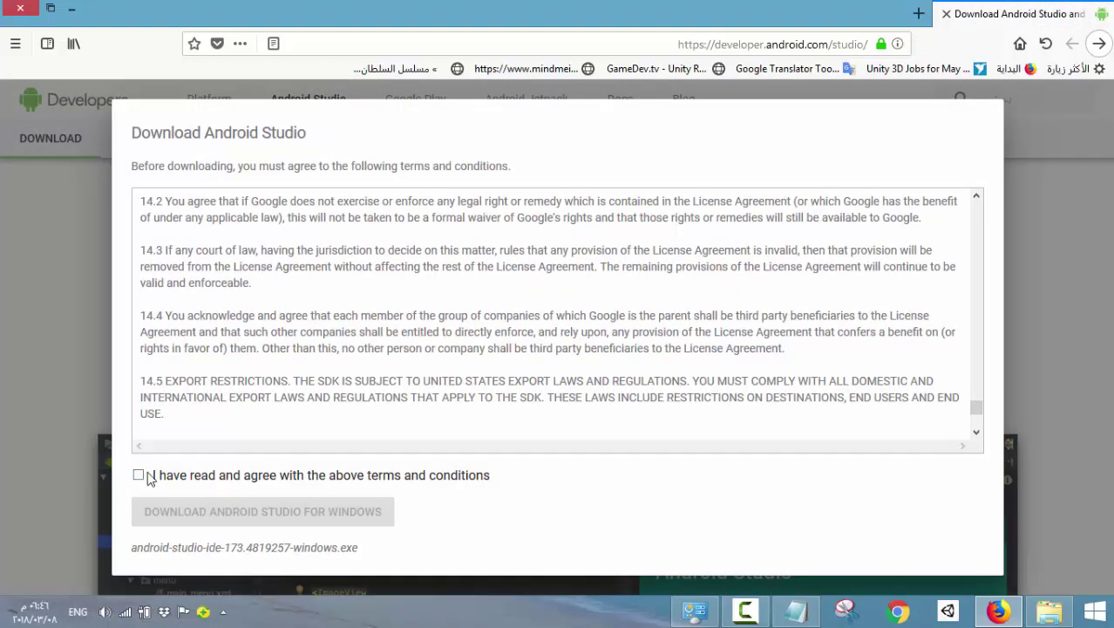
left_click(139, 476)
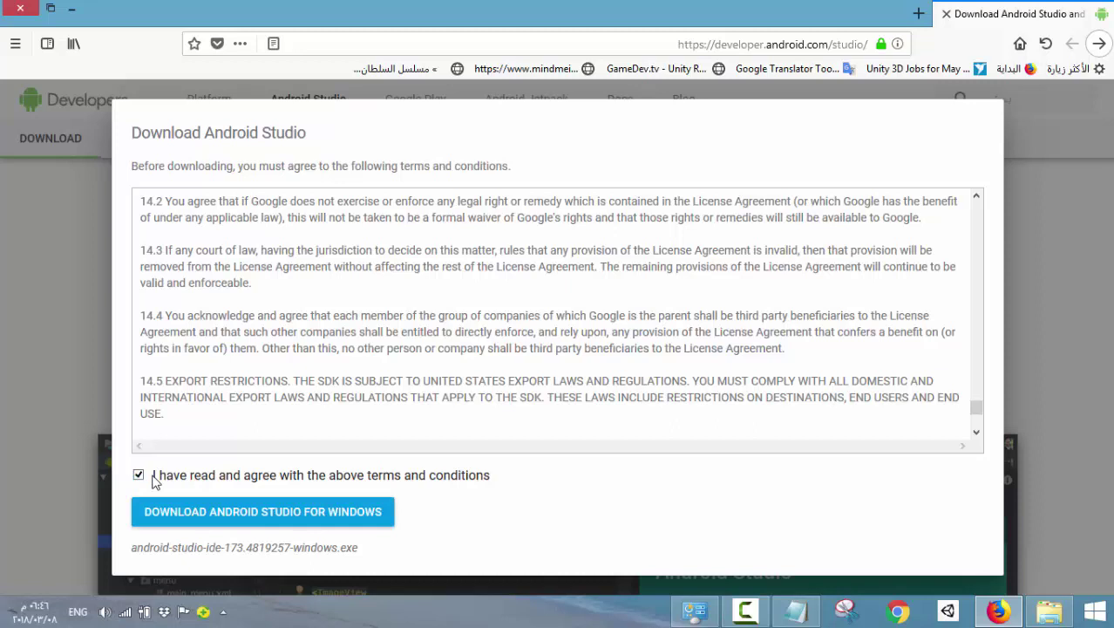
left_click(264, 521)
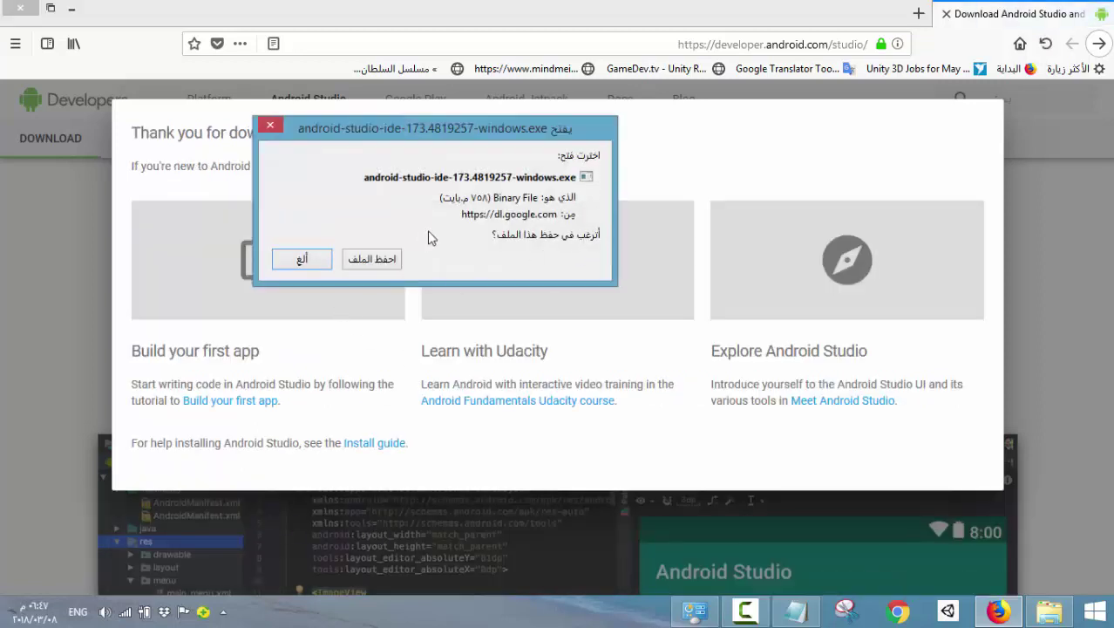
left_click(307, 258)
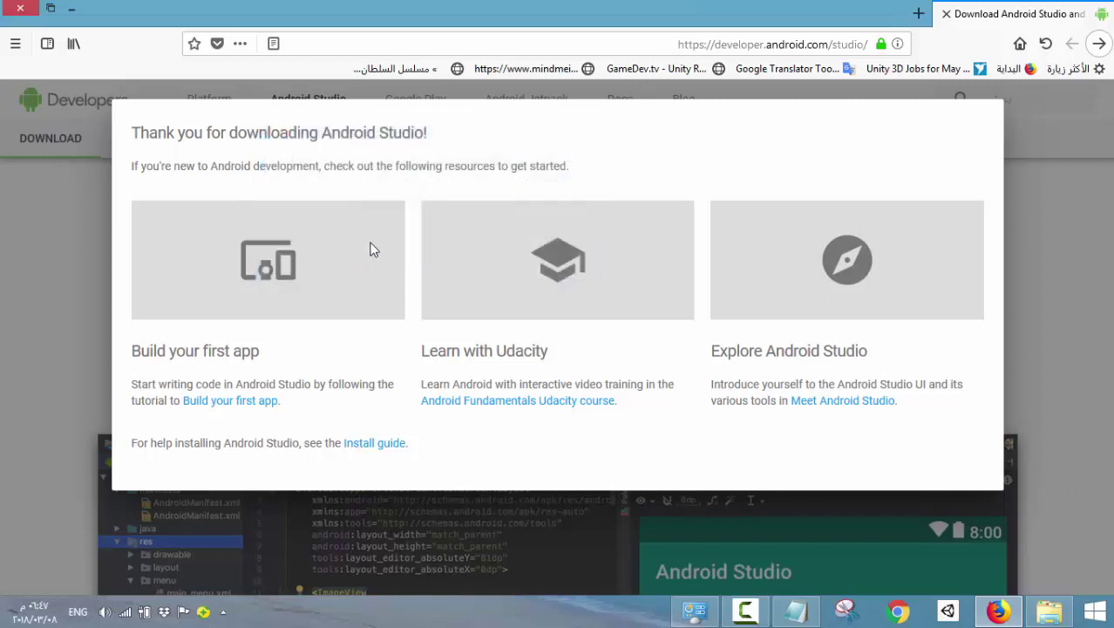
left_click(52, 252)
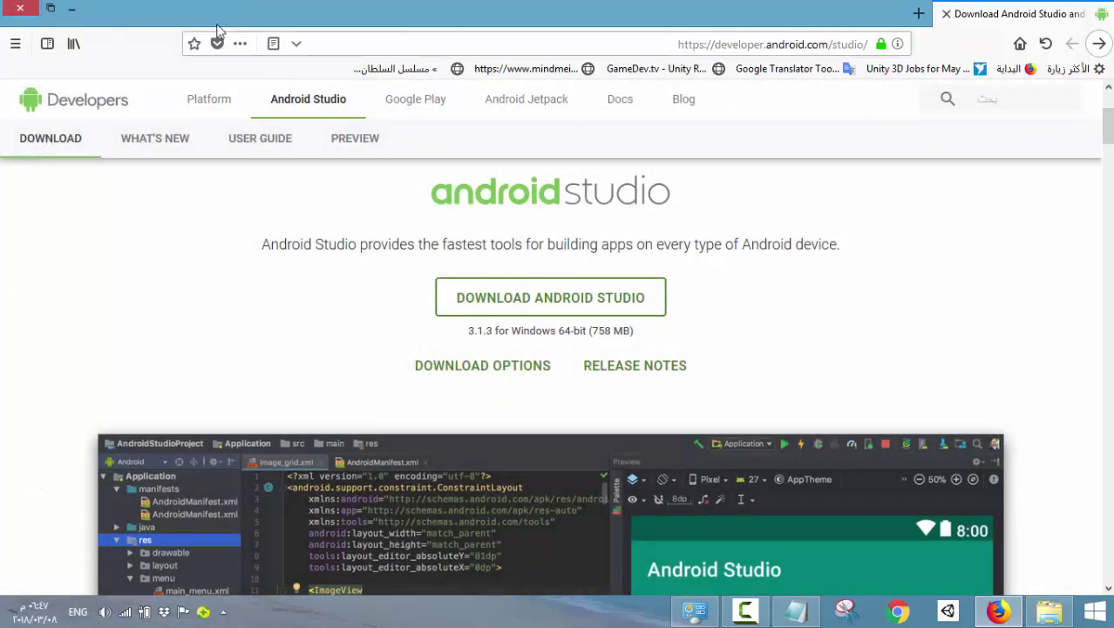
Close the browser and the System window and switch to the Downloads folder in File Explorer
left_click(21, 8)
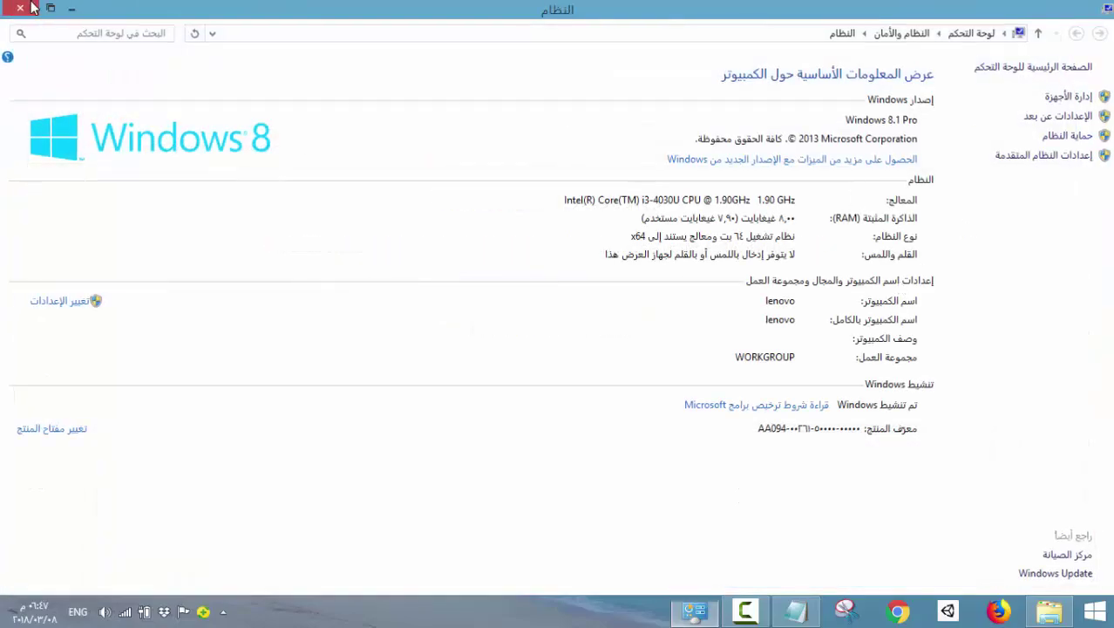
key("alt+F4")
left_click(1053, 615)
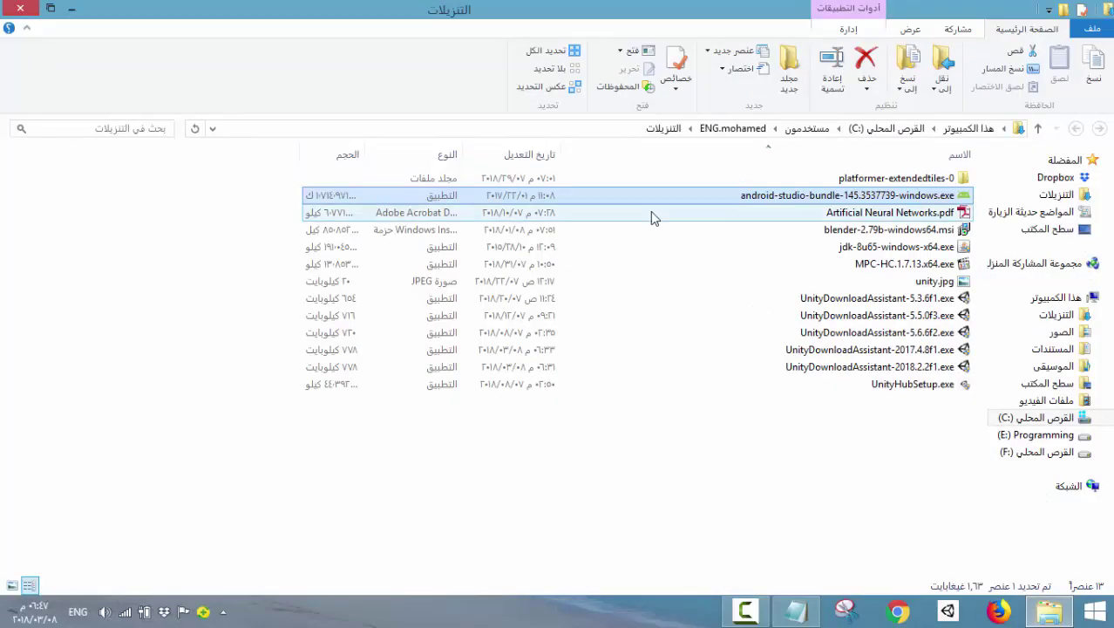
Run jdk-8u65-windows-x64.exe and install the JDK with the default features to C:\Program Files\Java\jdk1.8.0_65\
left_click(889, 247)
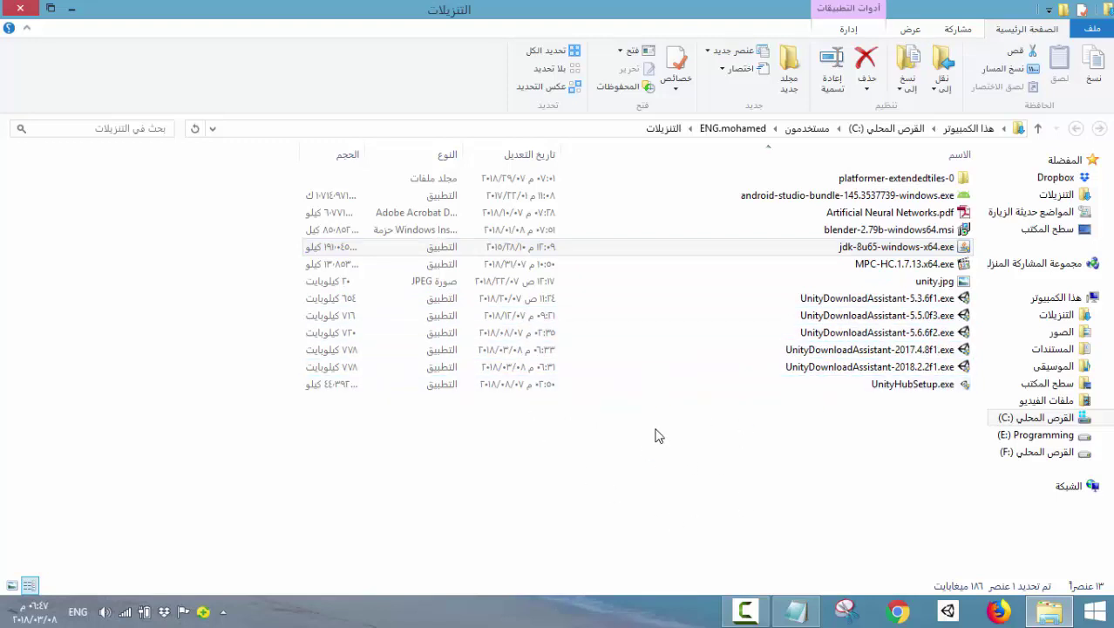
left_click(71, 7)
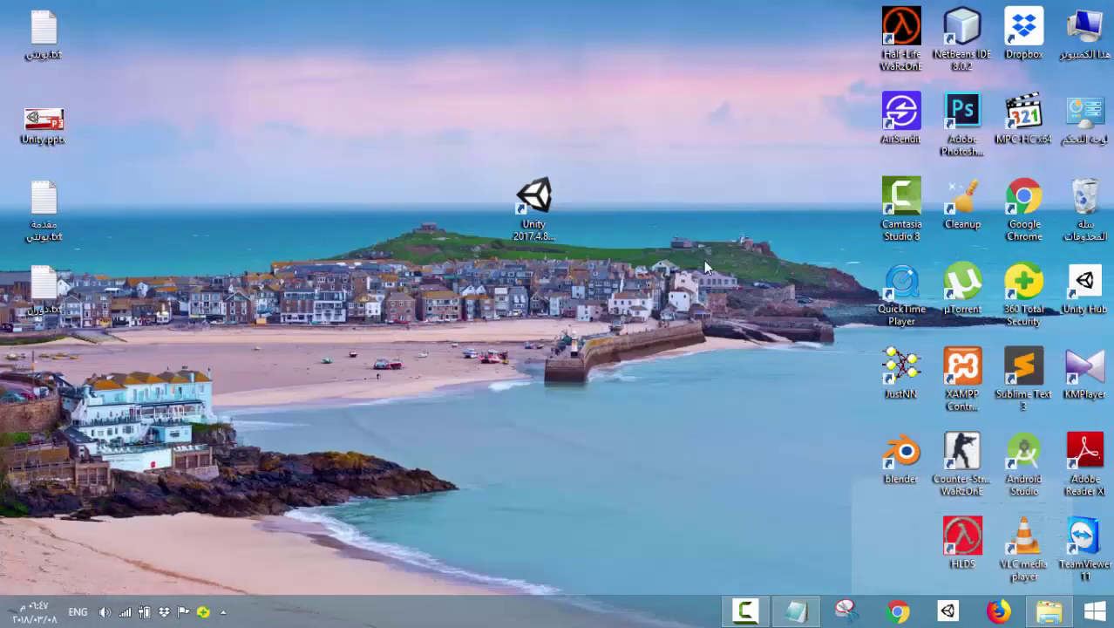
left_click(746, 611)
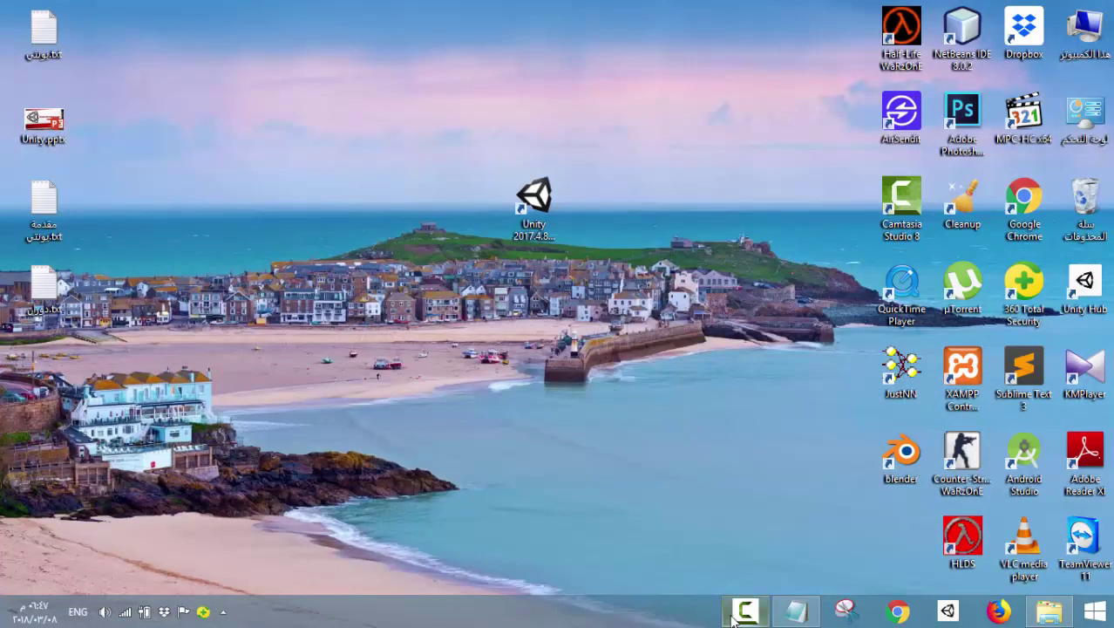
left_click(1022, 536)
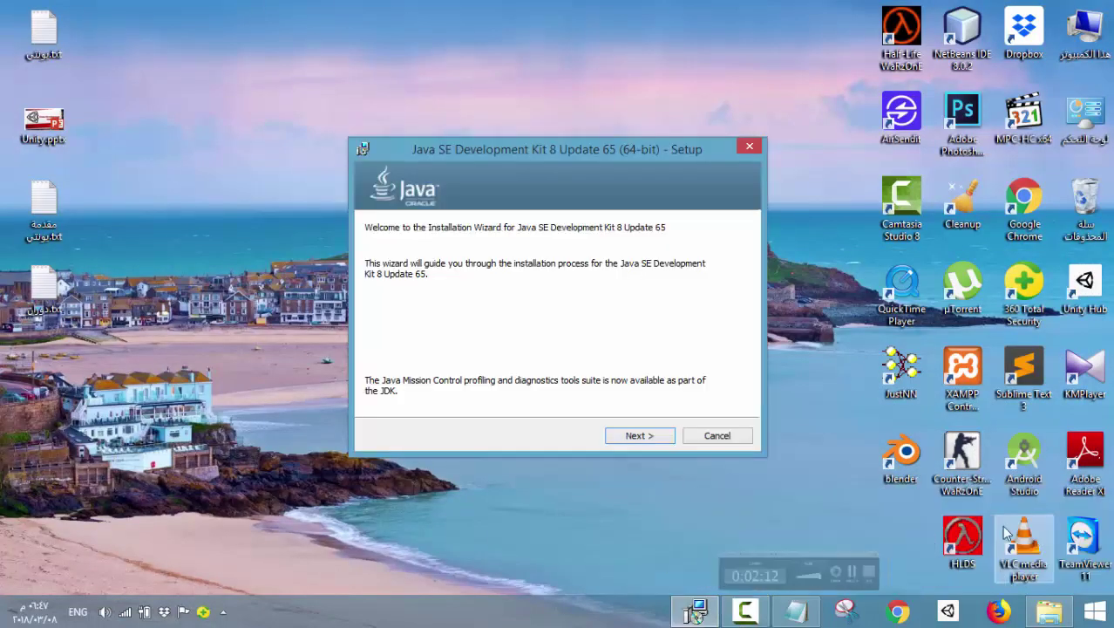
left_click(633, 441)
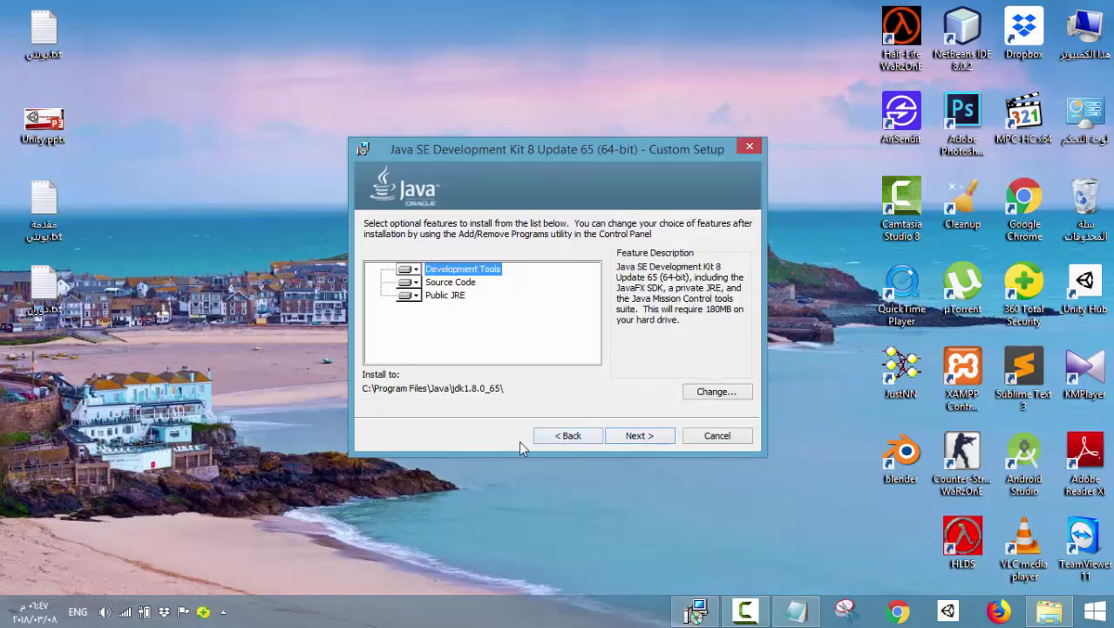
left_click(645, 441)
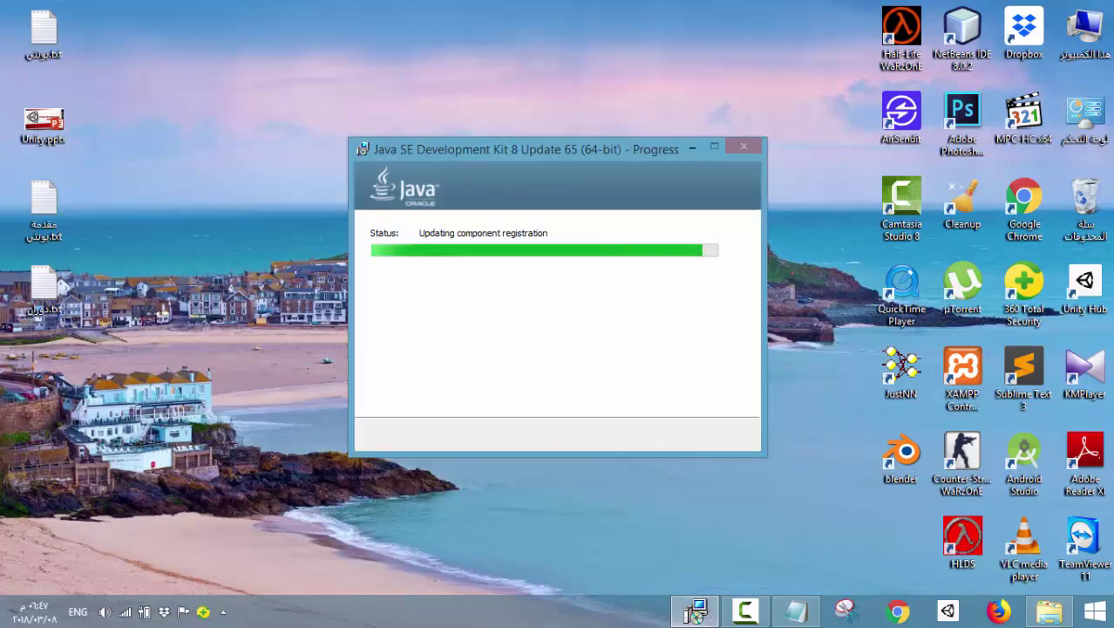
End the Windows installer task in Task Manager and close Task Manager
right_click(584, 611)
left_click(567, 559)
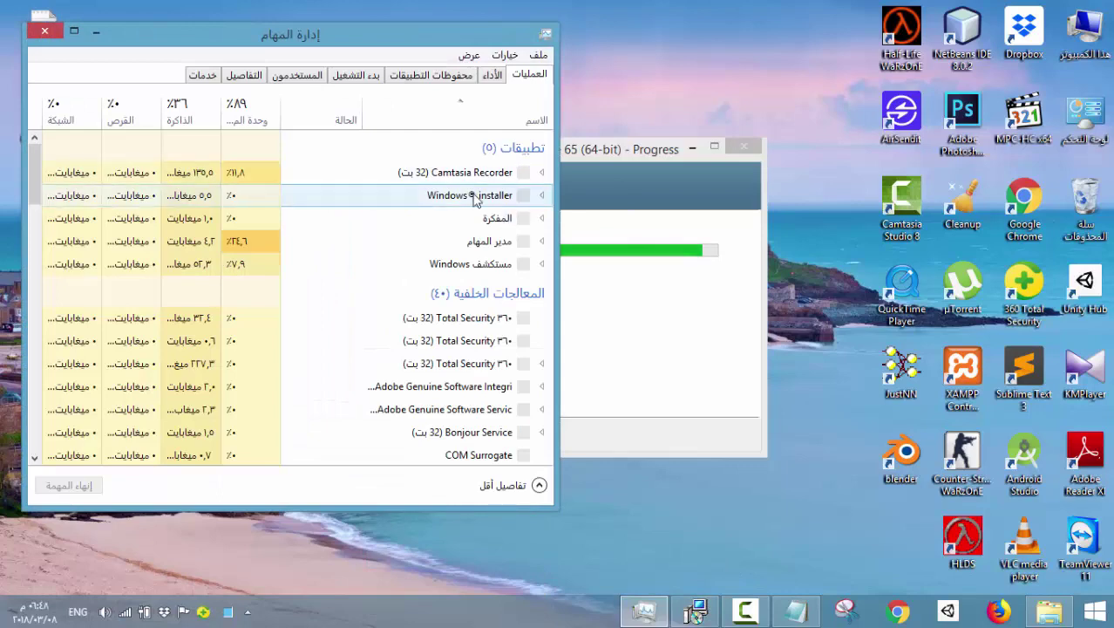
right_click(474, 196)
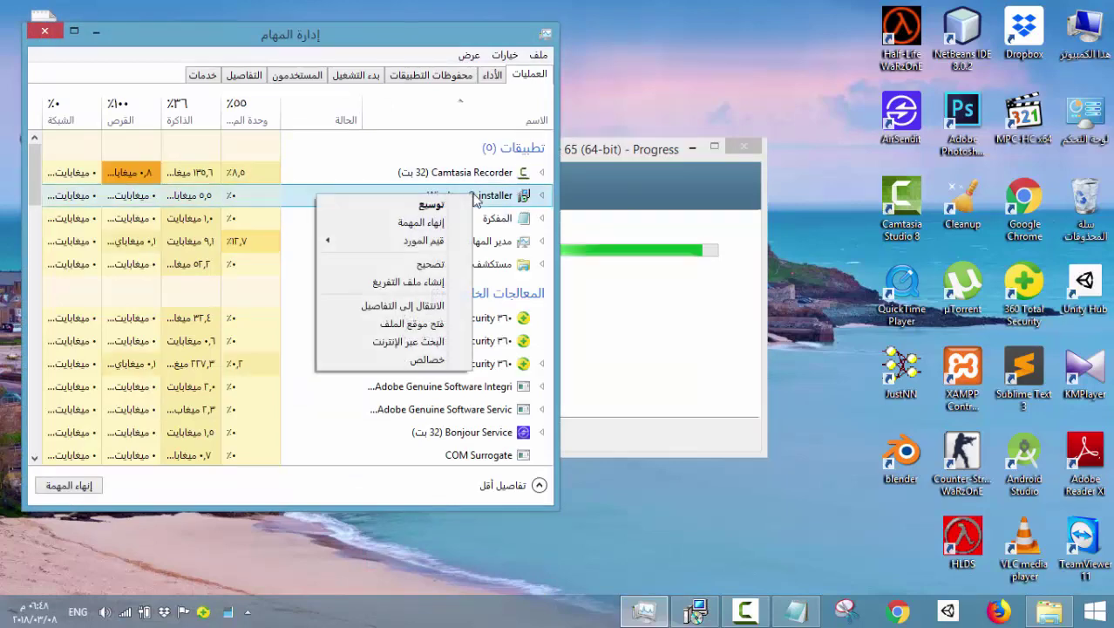
left_click(449, 223)
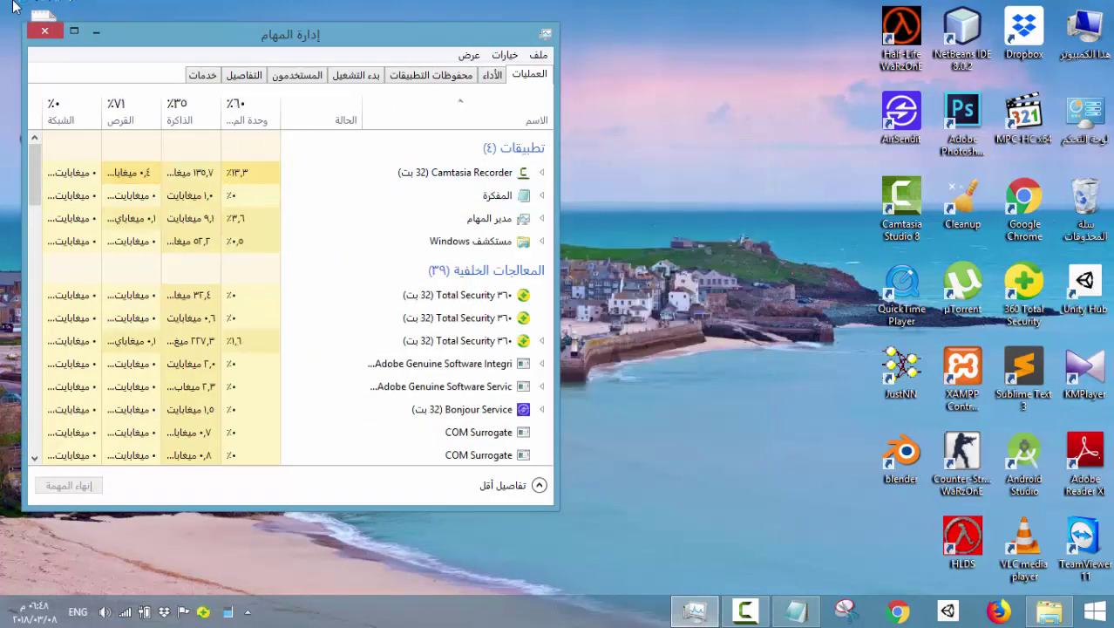
left_click(45, 31)
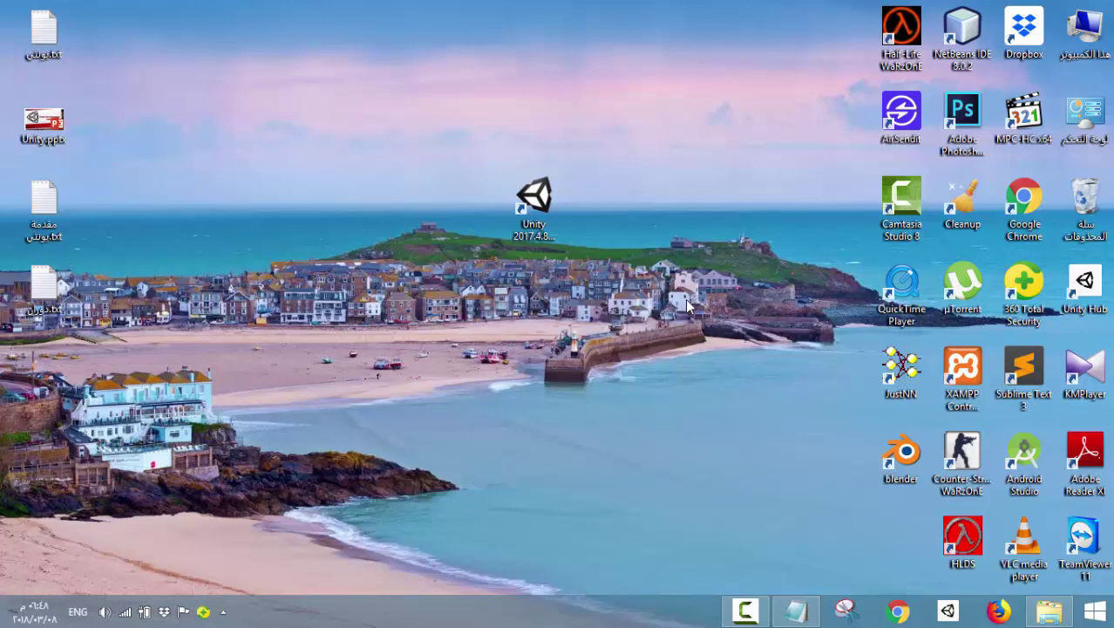
Open the folder C:\Program Files\Java\jdk1.8.0_65\bin and copy its full path
double_click(1087, 58)
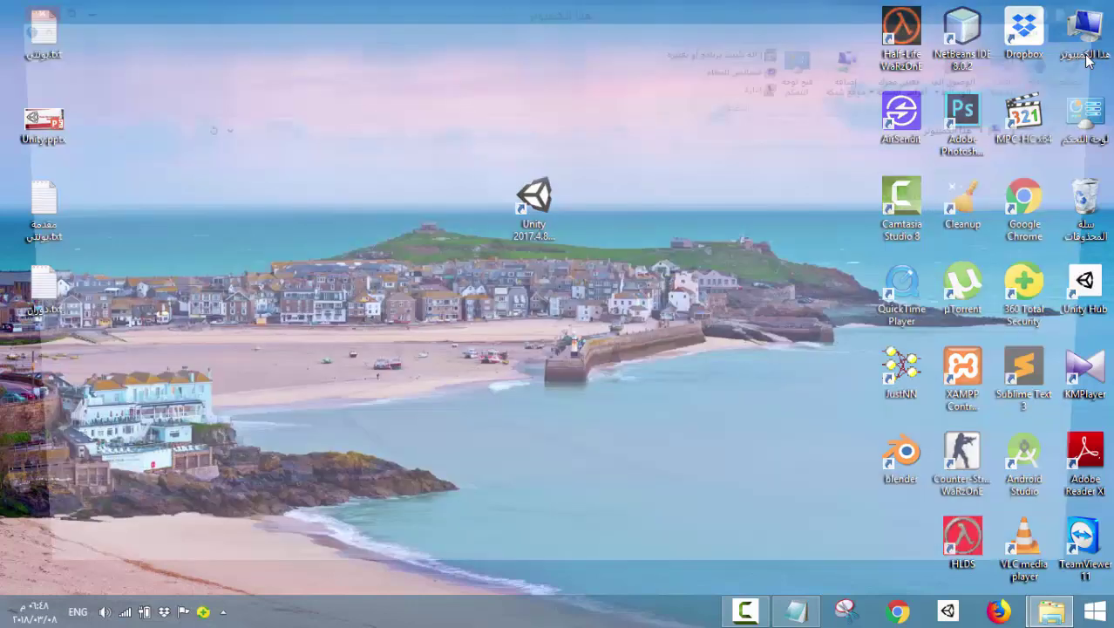
double_click(891, 324)
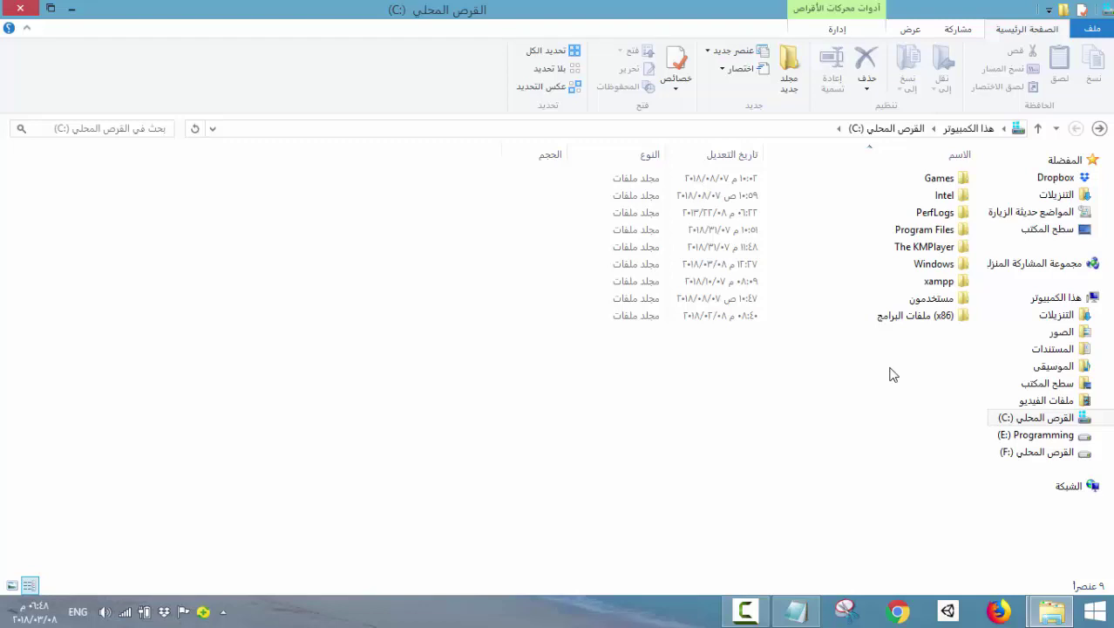
double_click(937, 232)
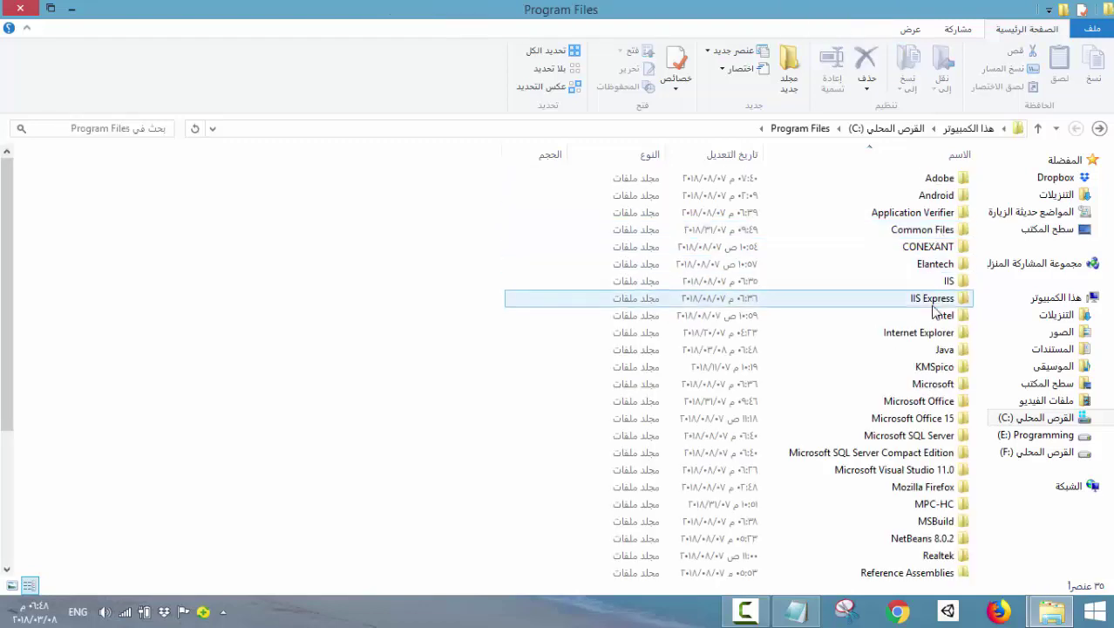
double_click(944, 349)
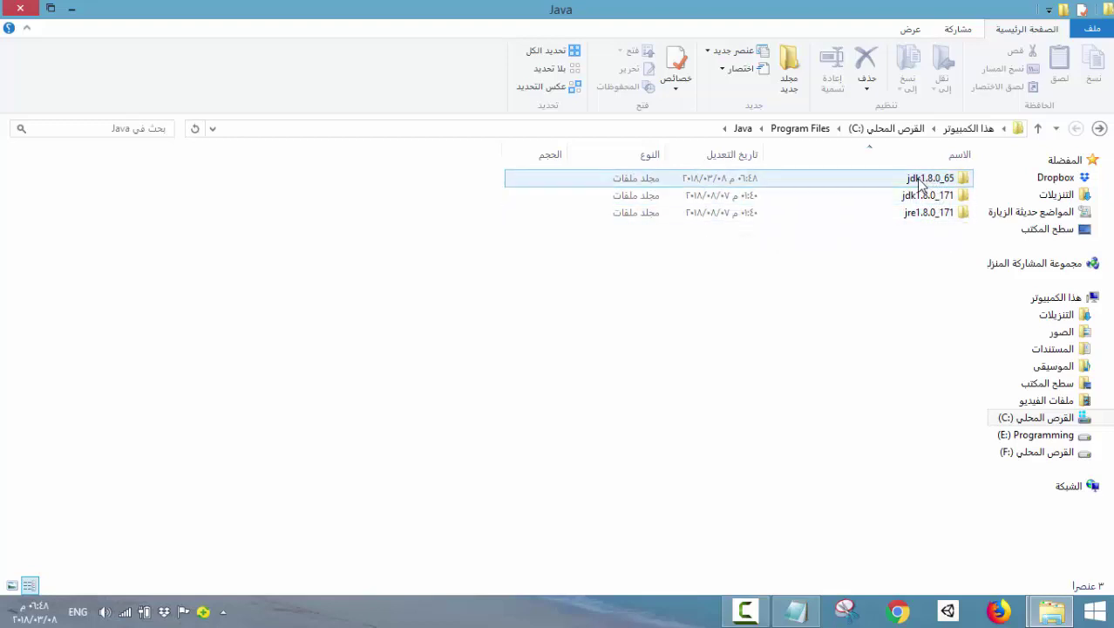
double_click(921, 178)
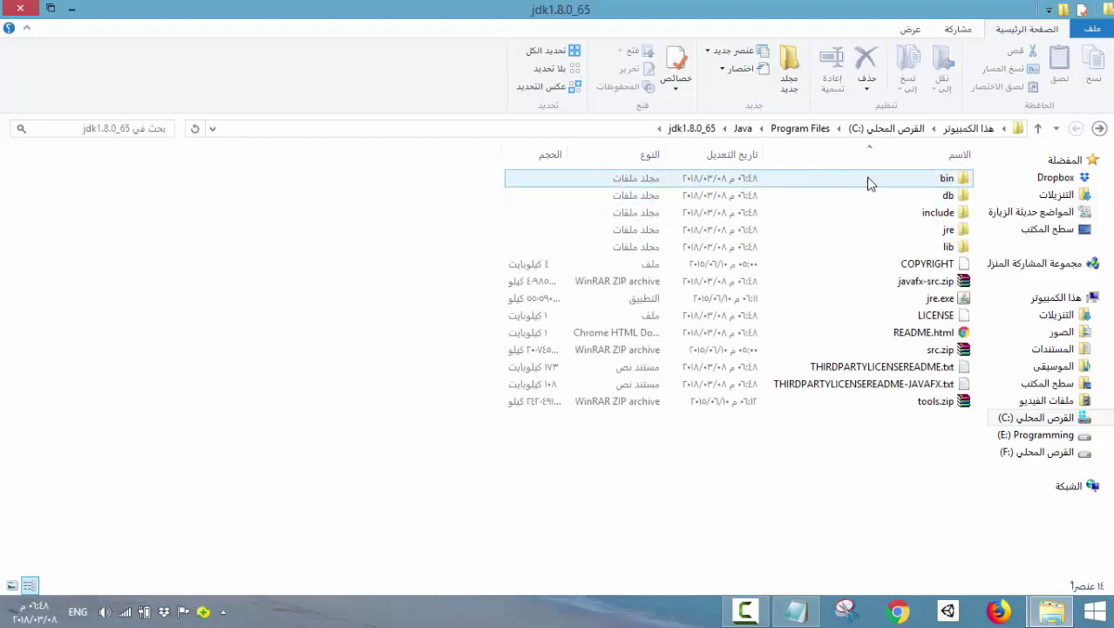
double_click(869, 184)
left_click(688, 130)
key("ctrl+c")
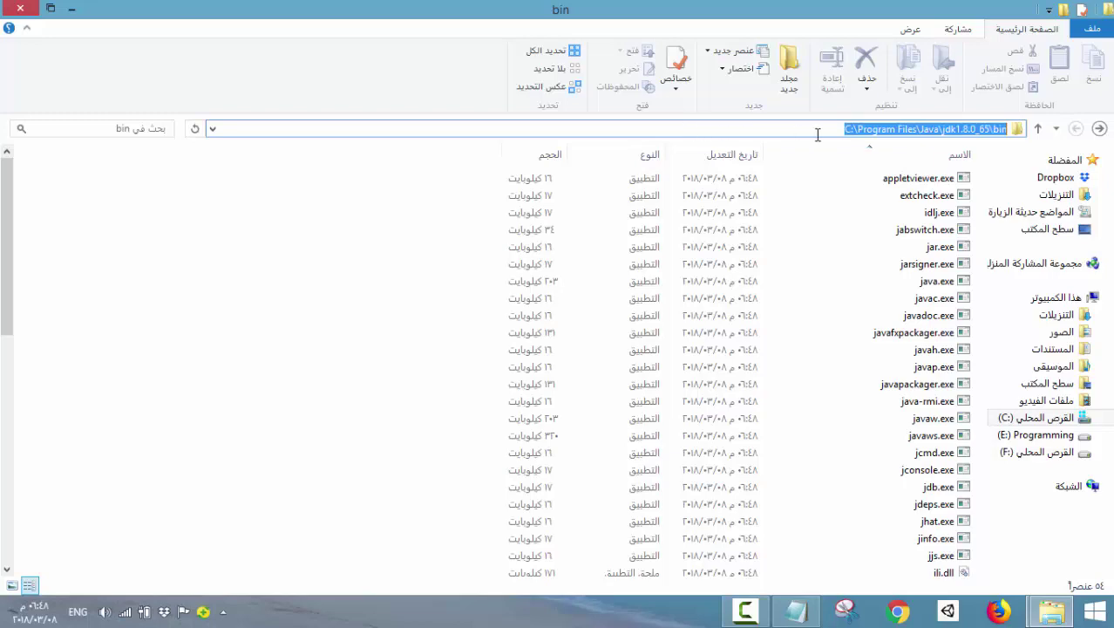
Minimize the folder window and open the Environment Variables from the computer's advanced system settings
left_click(72, 7)
right_click(1086, 56)
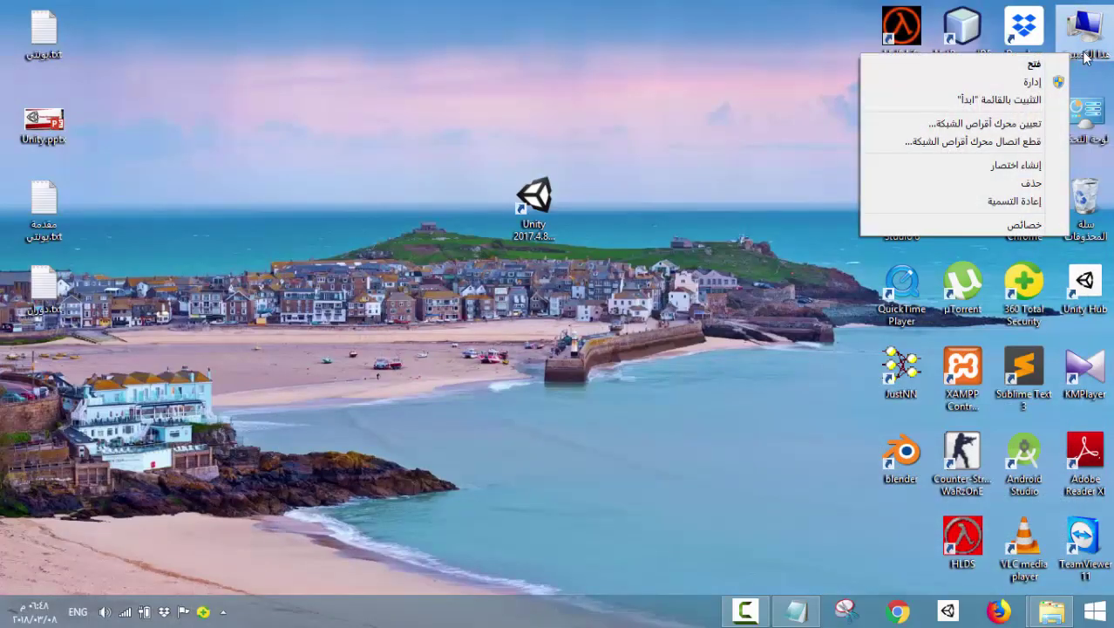
left_click(1025, 225)
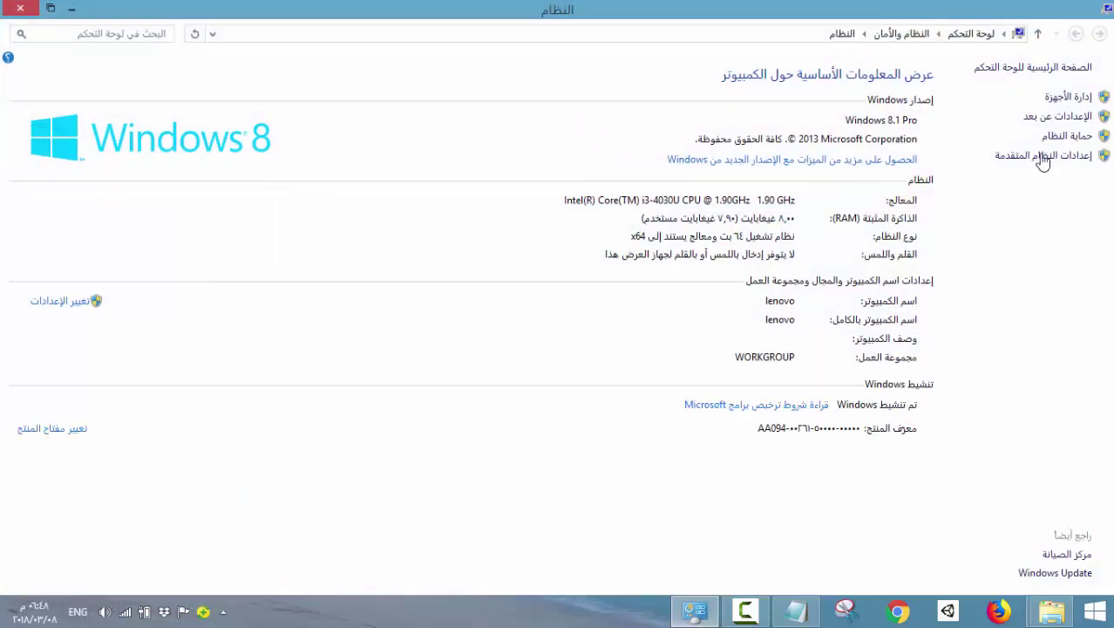
left_click(1035, 164)
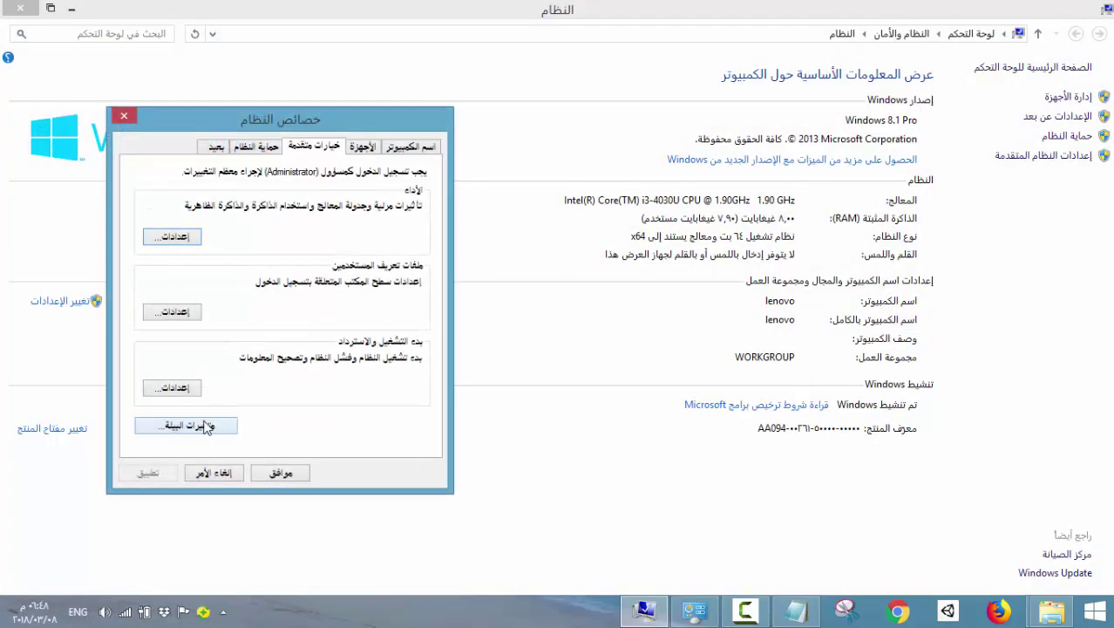
left_click(208, 425)
Try to append ;C:\Program Files\Java\jdk1.8.0_65\bin to the end of the Path system variable's value, and cancel the edit
left_click(382, 408)
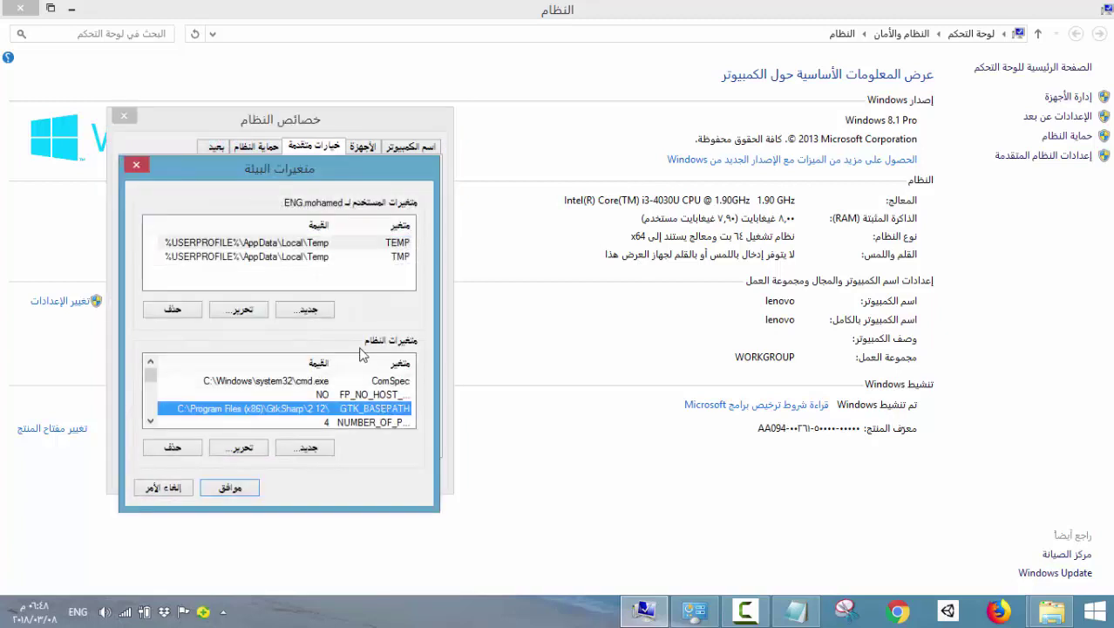
scroll(371, 387, "down", 2)
double_click(397, 394)
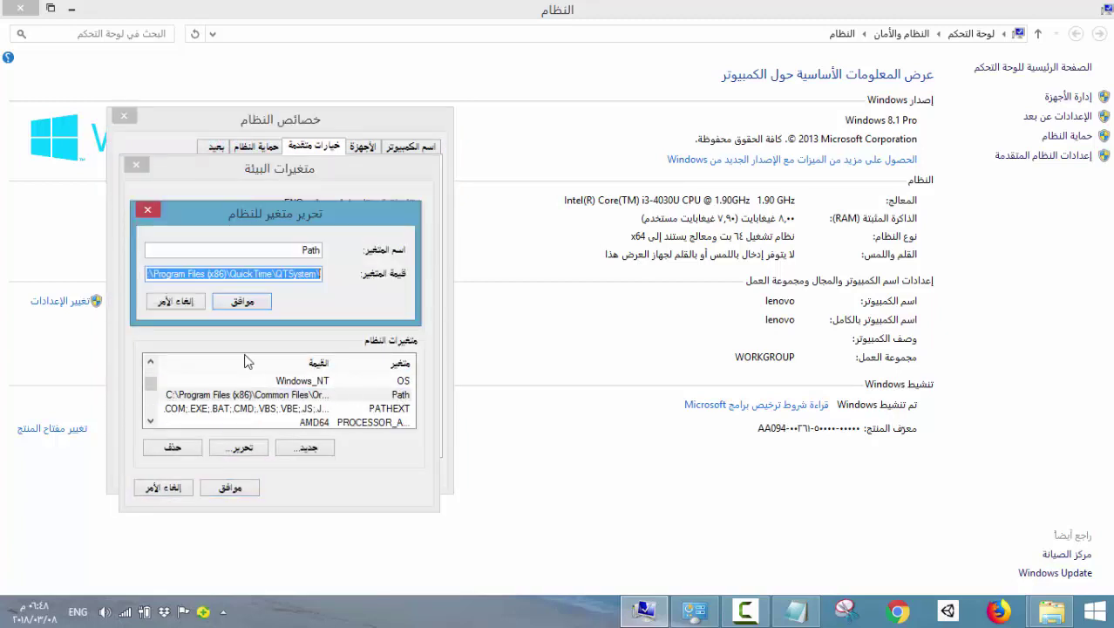
left_click(298, 277)
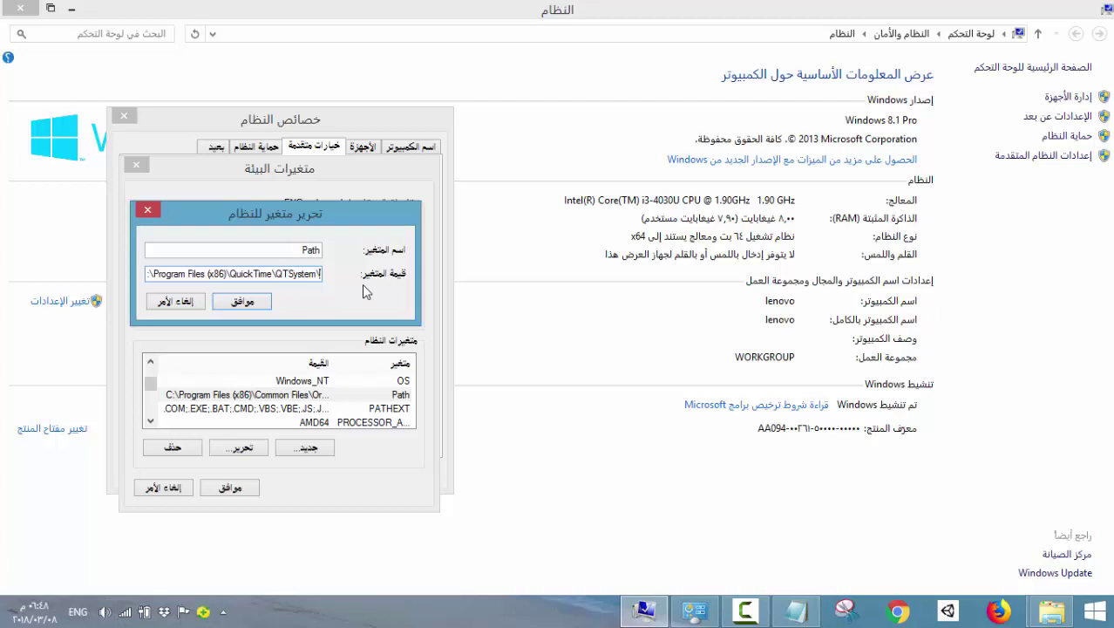
type(";")
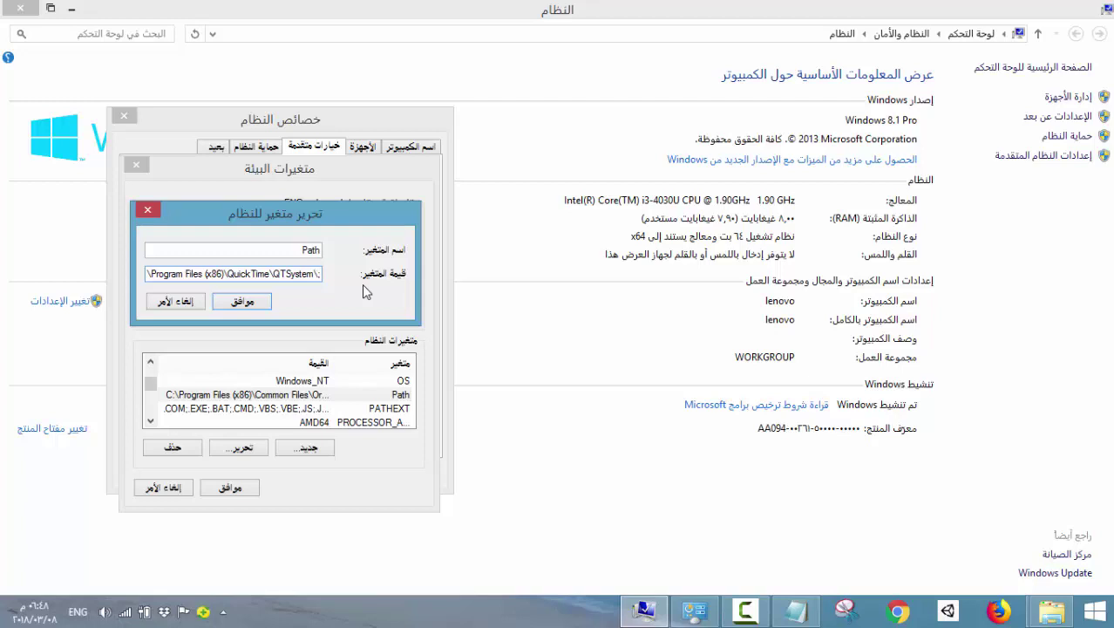
key("ctrl+v")
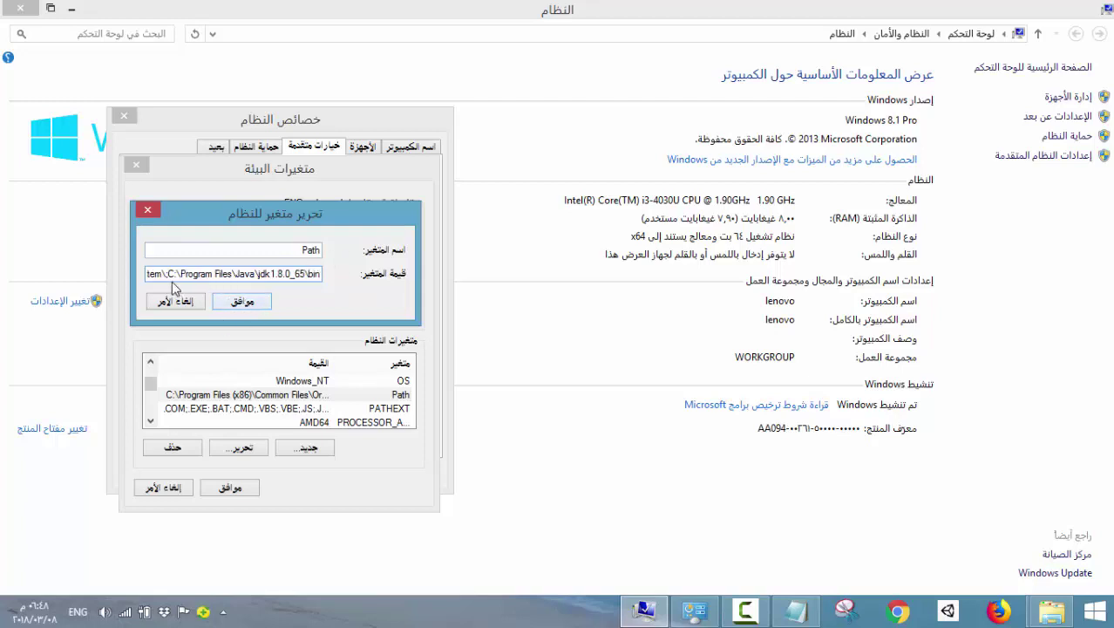
left_click_drag(168, 276, 334, 277)
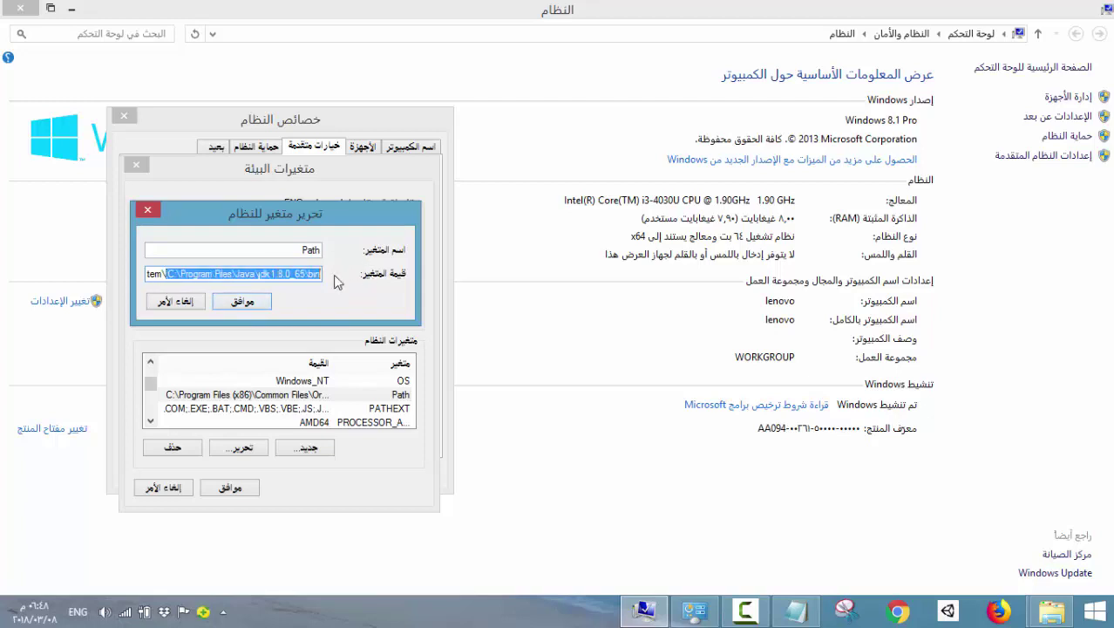
left_click(180, 301)
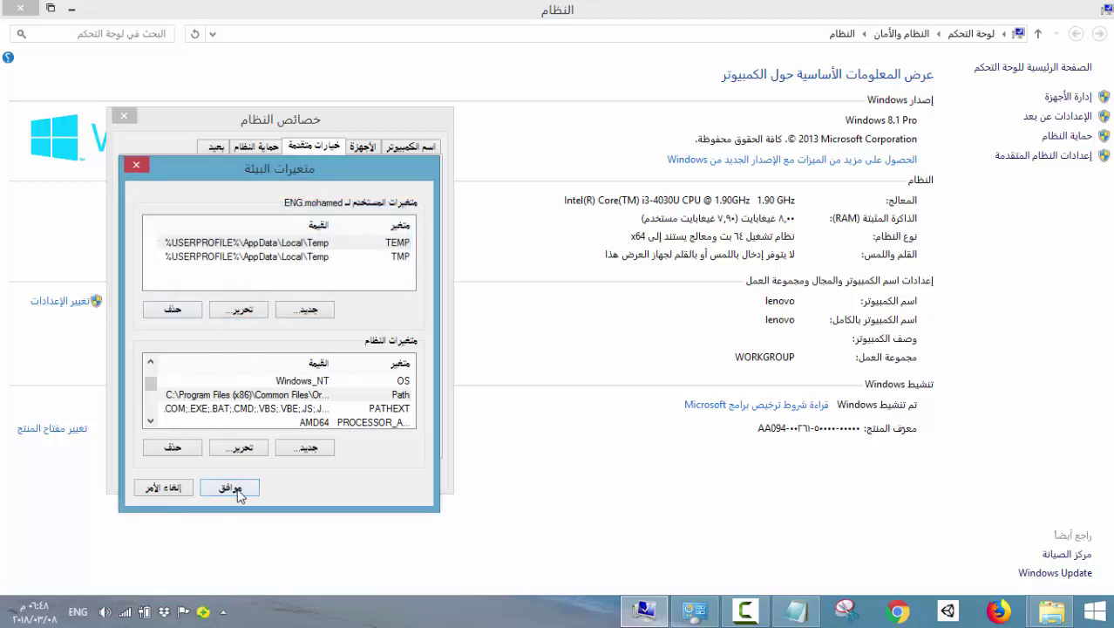
Dismiss the Environment Variables and System Properties dialogs without saving and close the System window
left_click(164, 488)
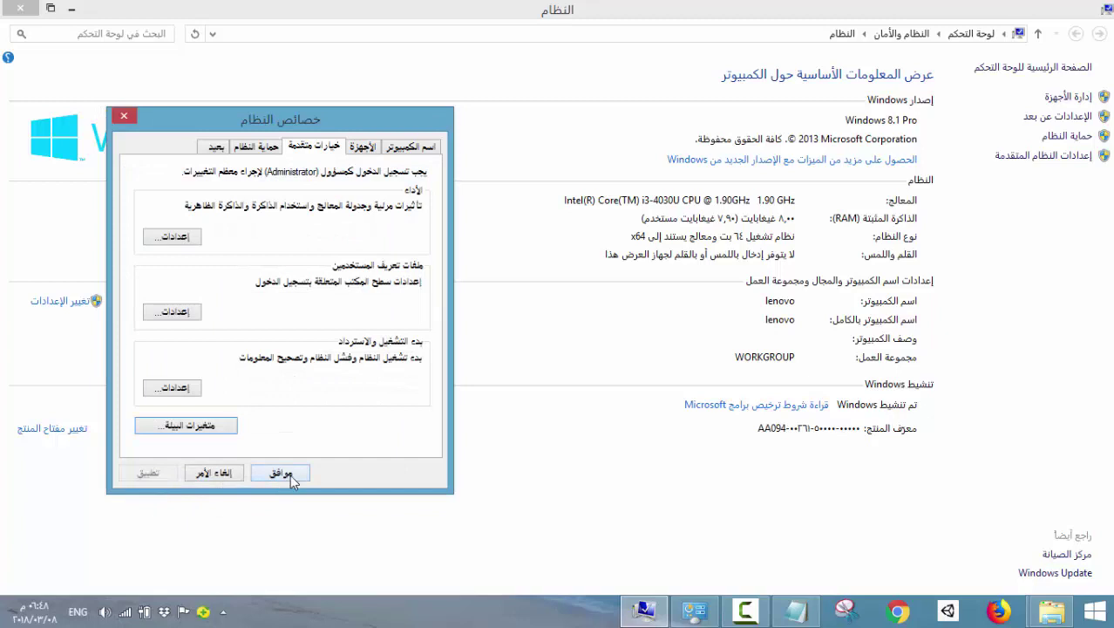
left_click(212, 473)
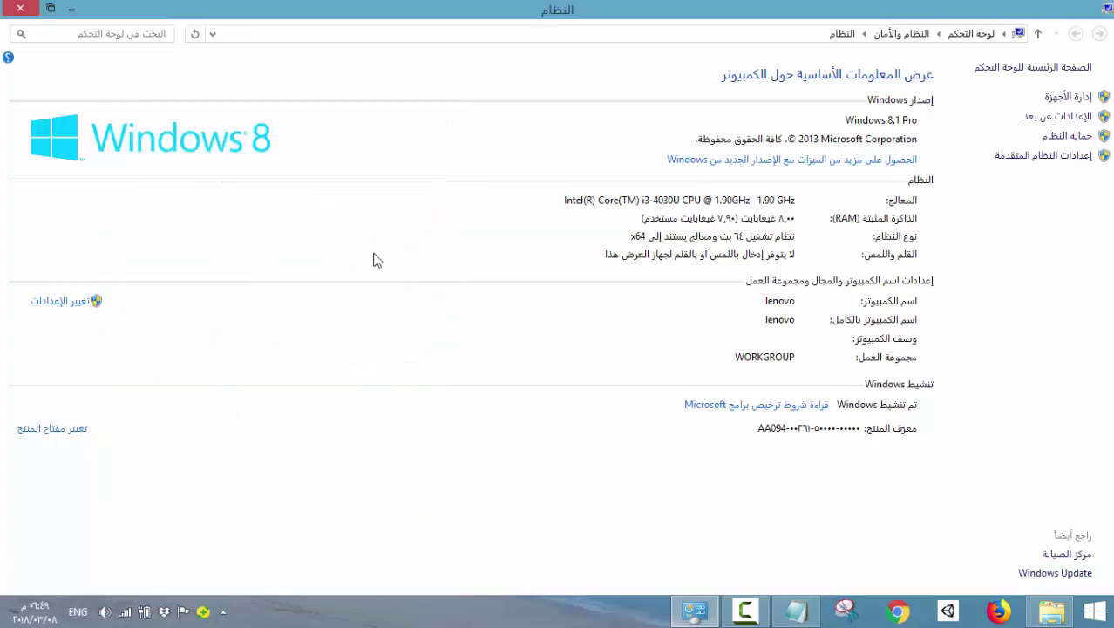
left_click(20, 8)
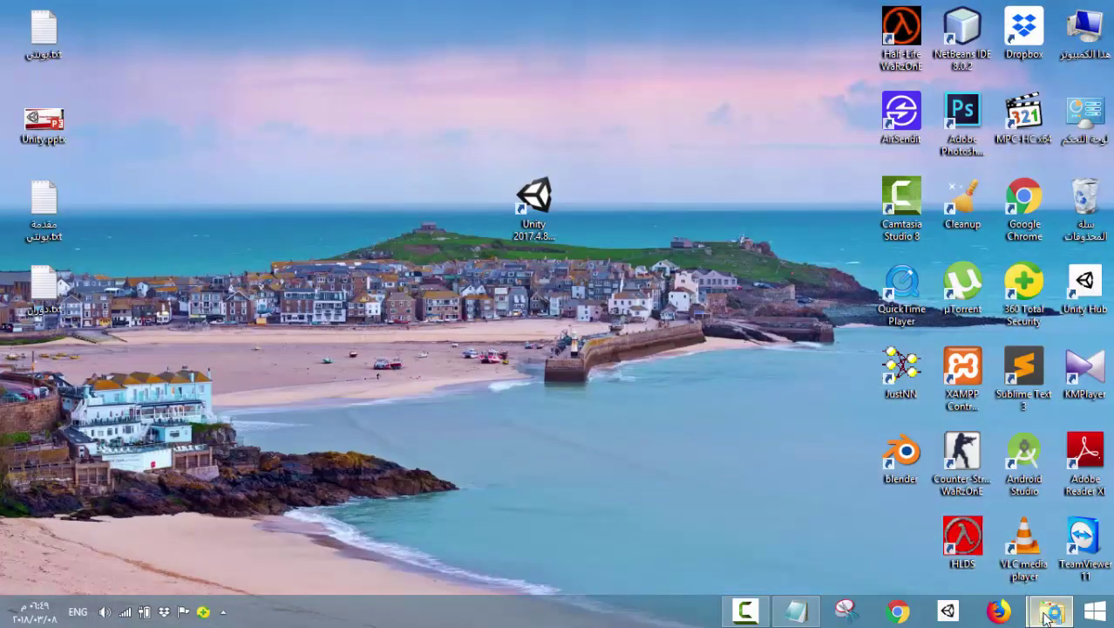
Run android-studio-bundle-145.3537739-windows.exe from the Downloads folder, minimize the folder window and allow the file to run
mouse_move(1051, 611)
left_click(1001, 527)
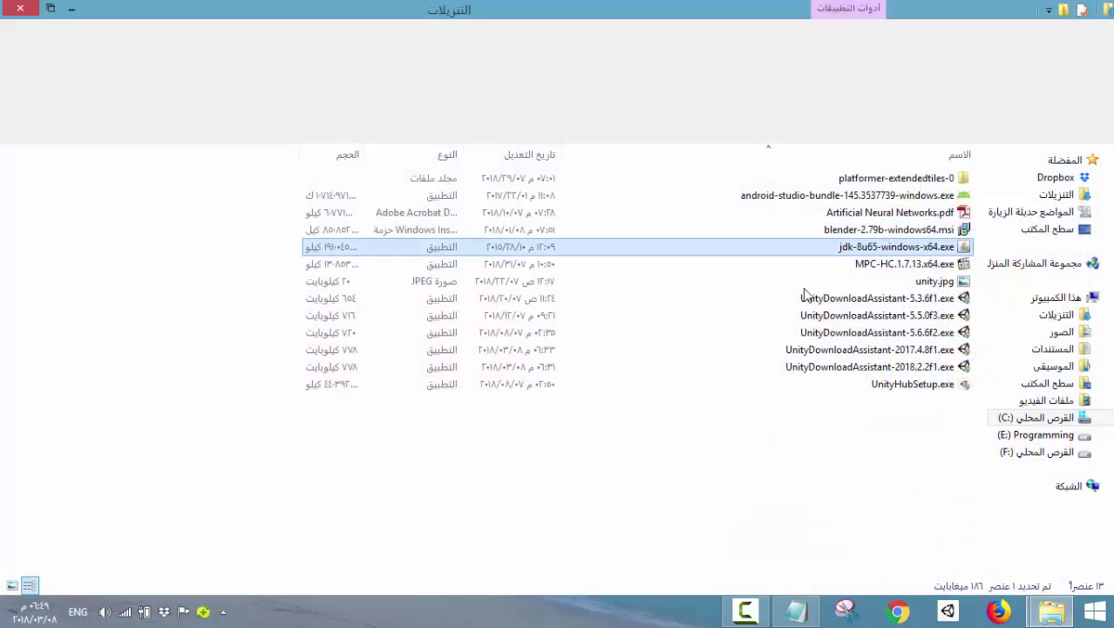
right_click(881, 197)
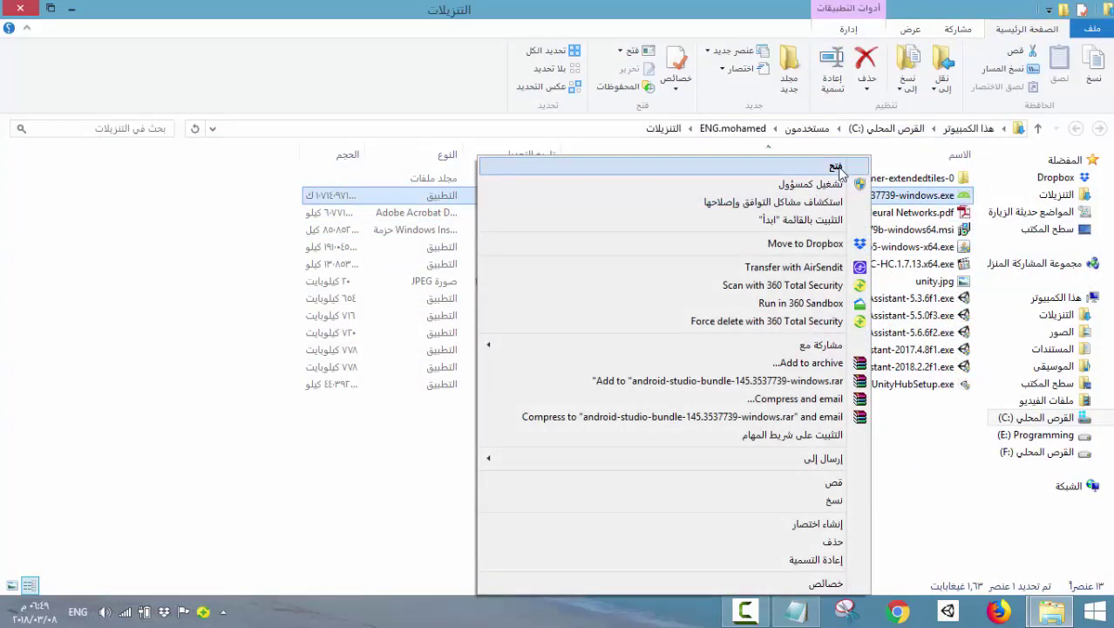
left_click(839, 168)
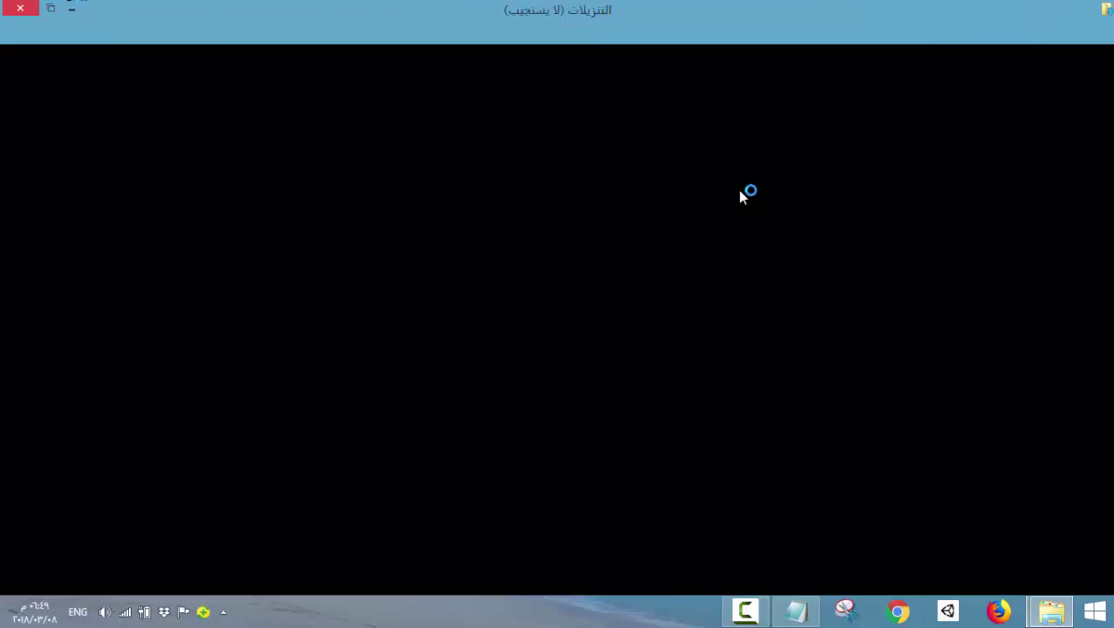
left_click(71, 7)
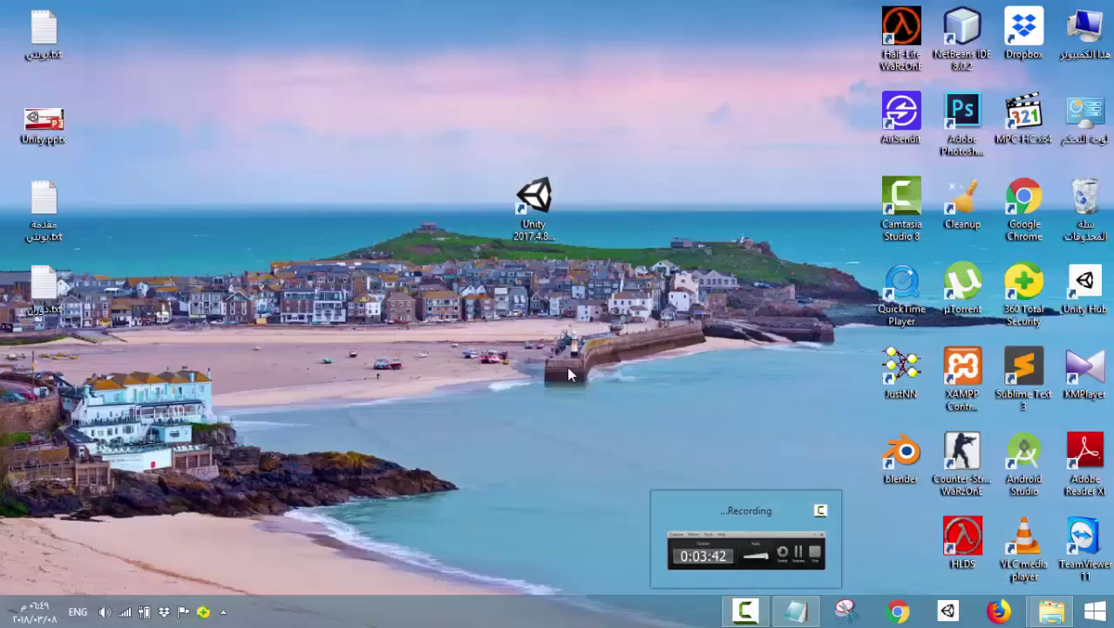
mouse_move(745, 611)
left_click(731, 550)
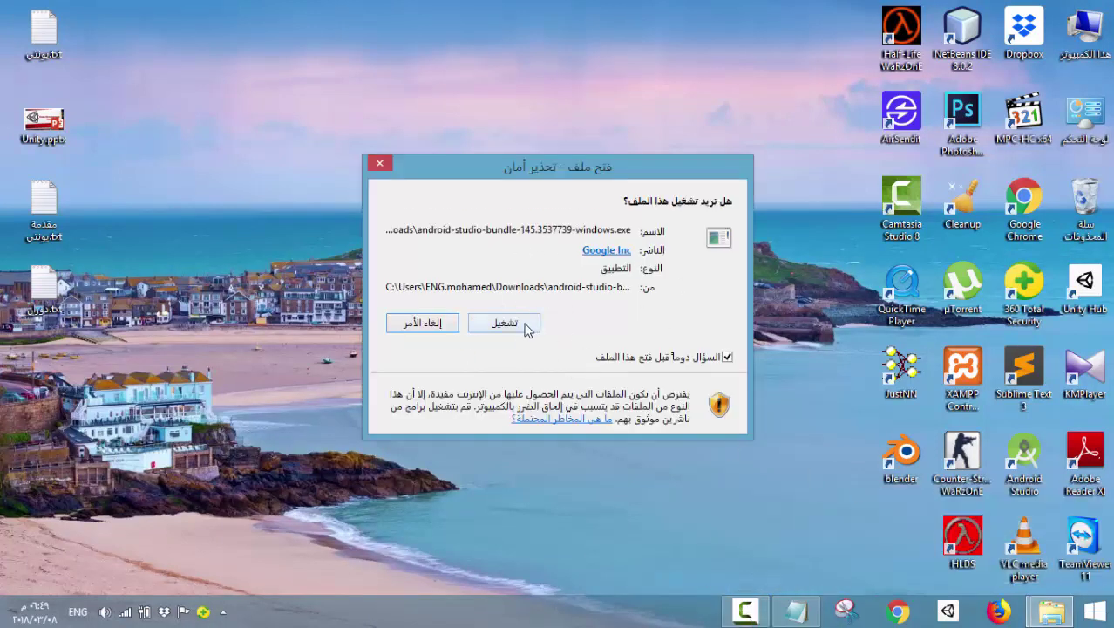
left_click(506, 324)
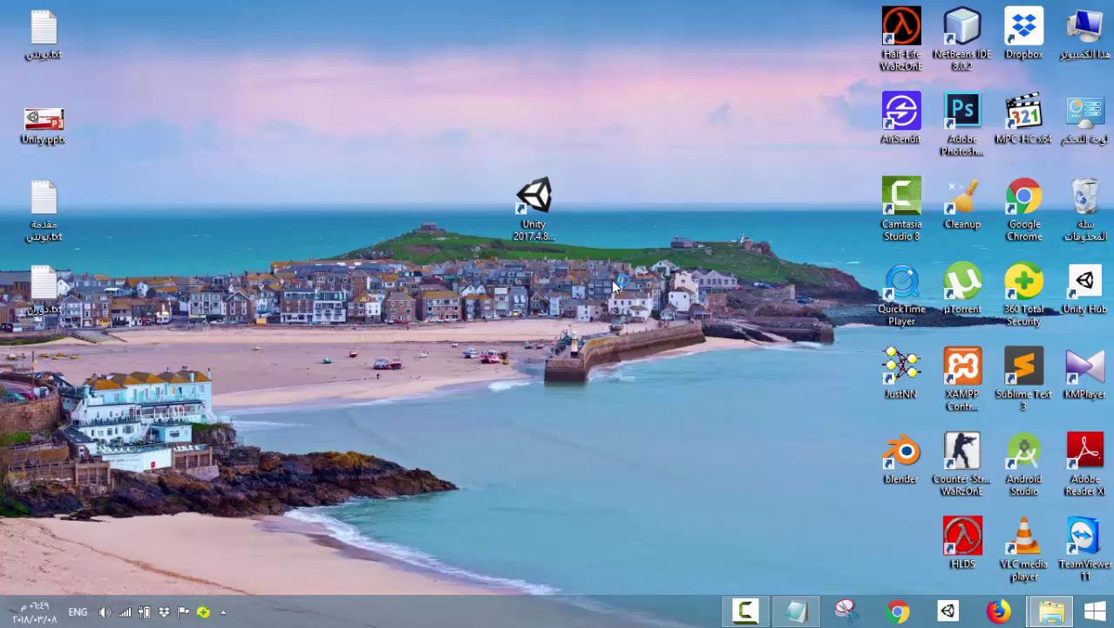
left_click(743, 613)
left_click(743, 613)
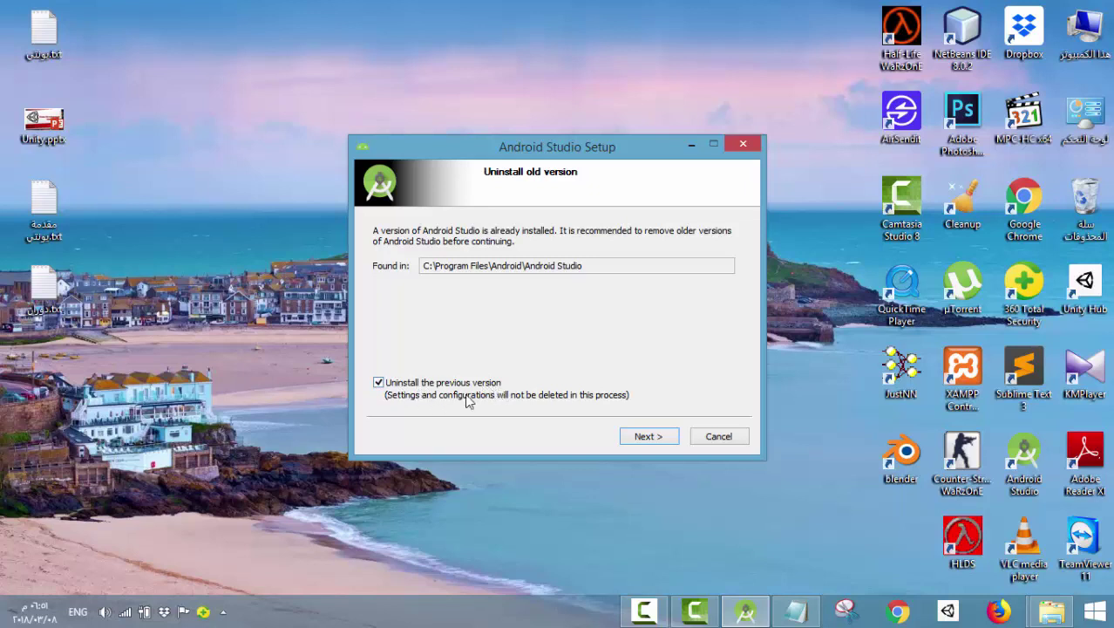
Turn off uninstalling the previous version in Android Studio Setup and proceed to the license agreement
left_click(380, 383)
left_click(642, 438)
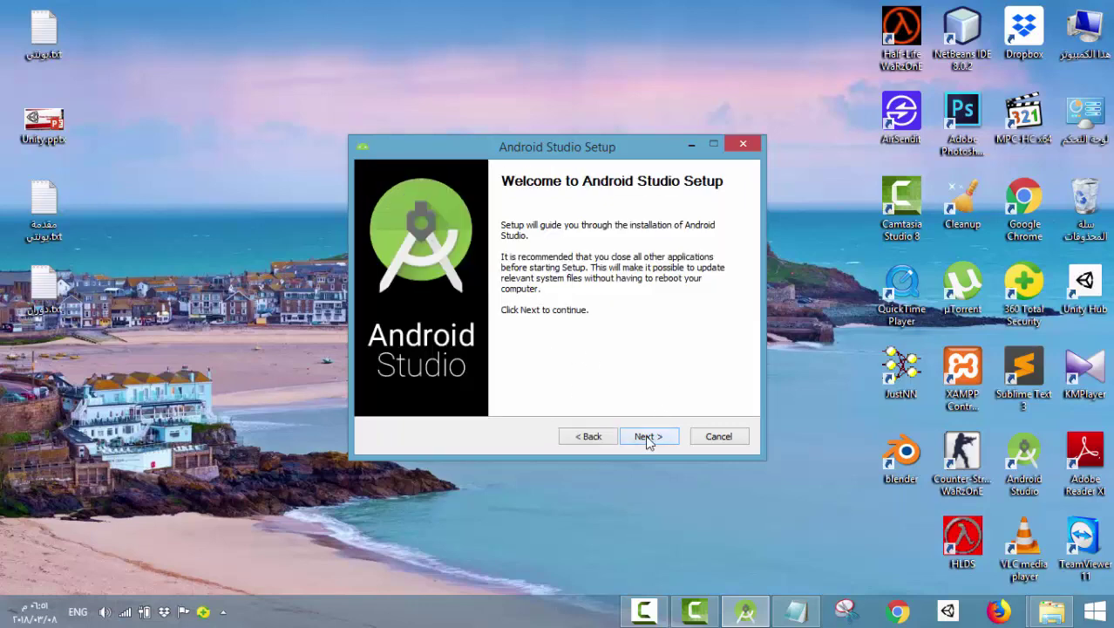
left_click_drag(551, 141, 484, 104)
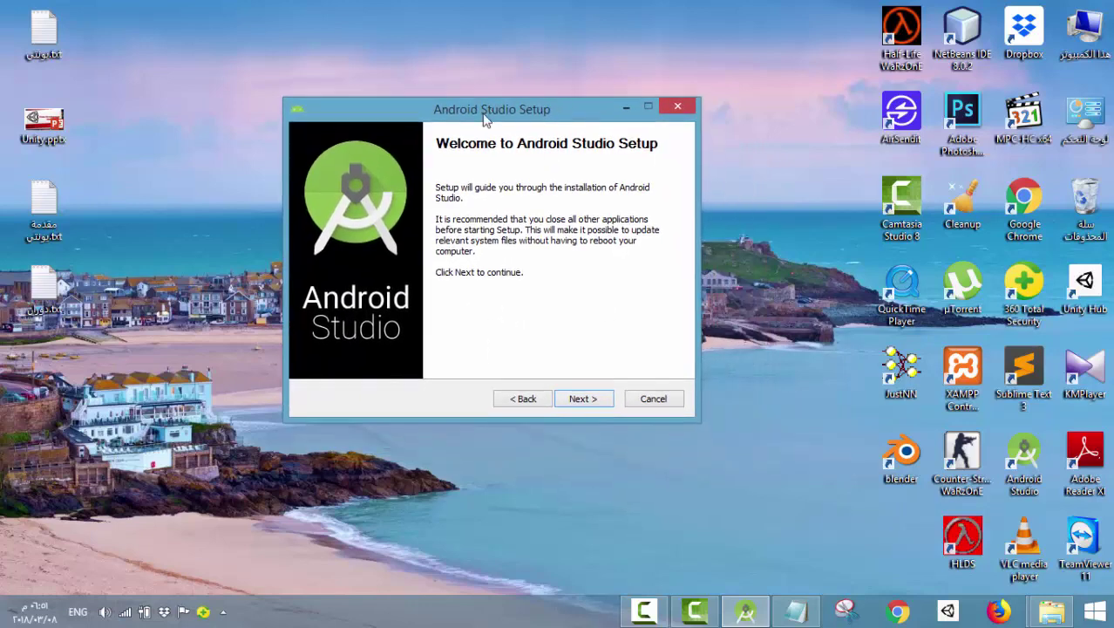
left_click(583, 398)
left_click(580, 399)
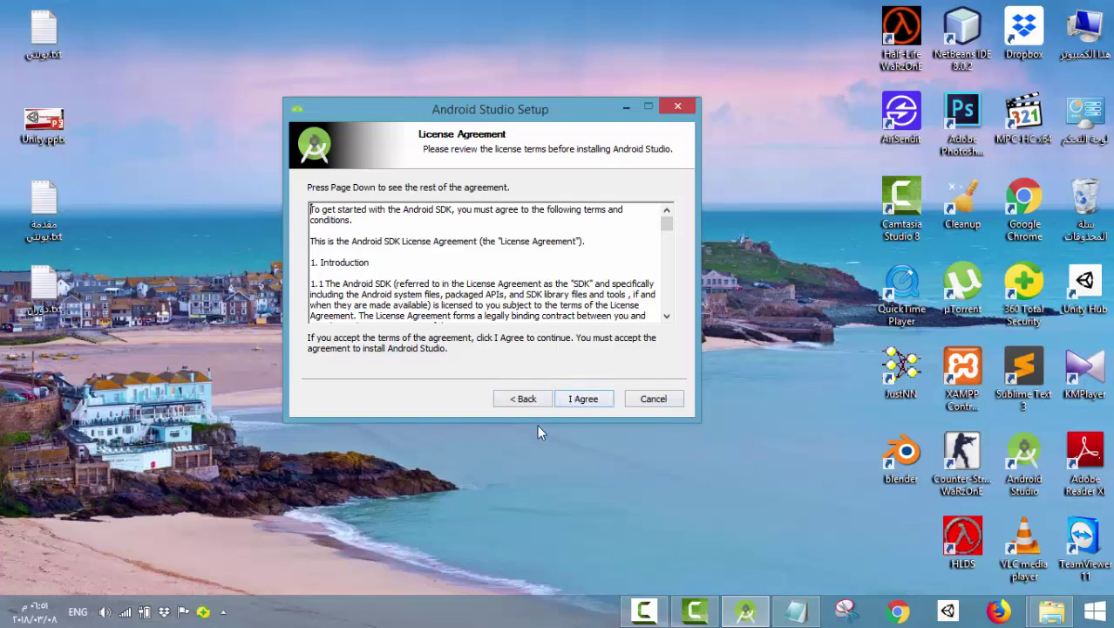
Reposition the Android Studio Setup window and quit the setup at the license agreement, confirming the exit
left_click_drag(527, 118, 552, 145)
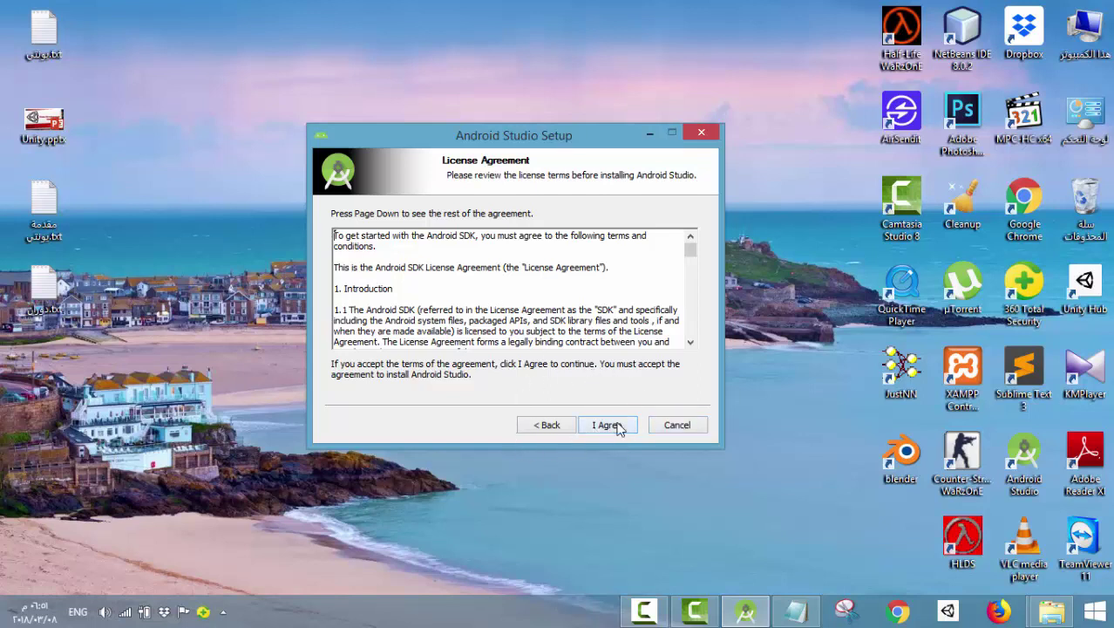
left_click_drag(566, 138, 556, 228)
left_click(667, 515)
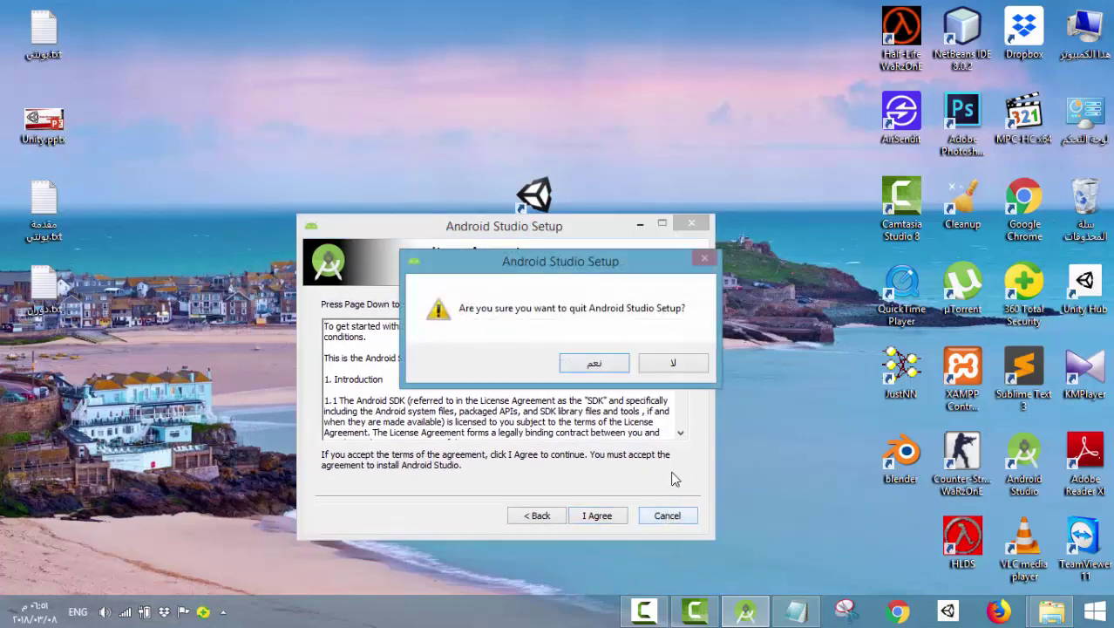
left_click(593, 363)
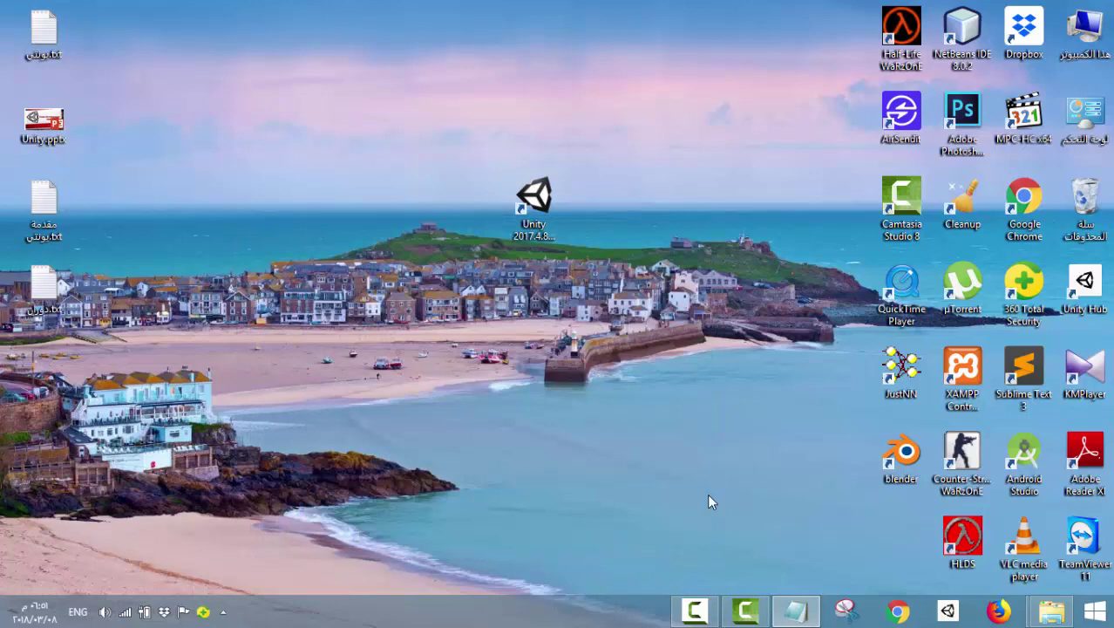
left_click(695, 611)
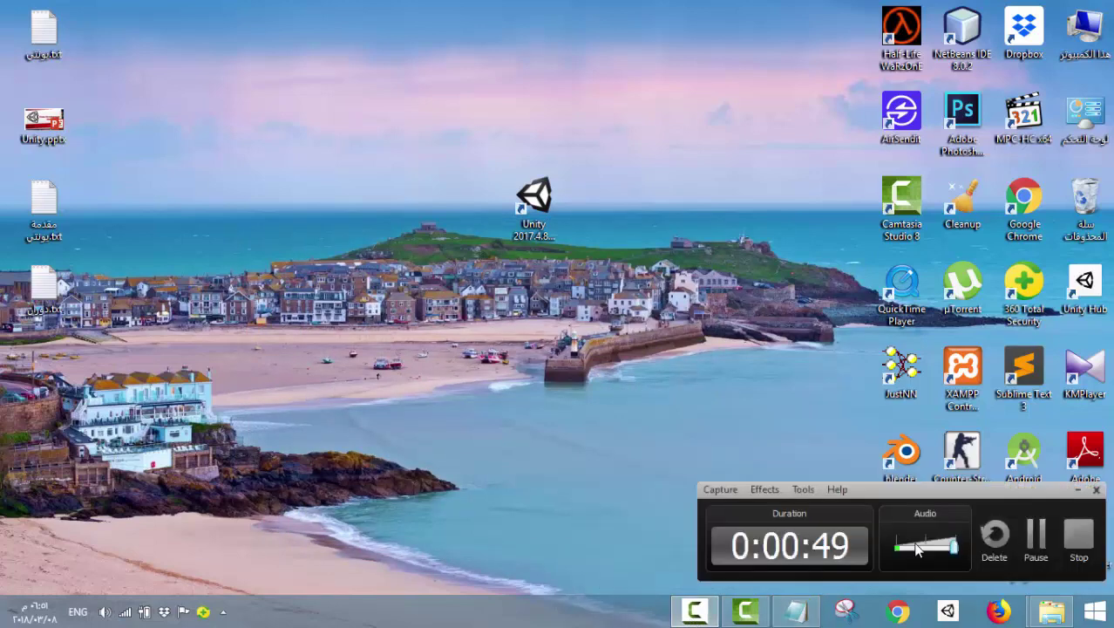